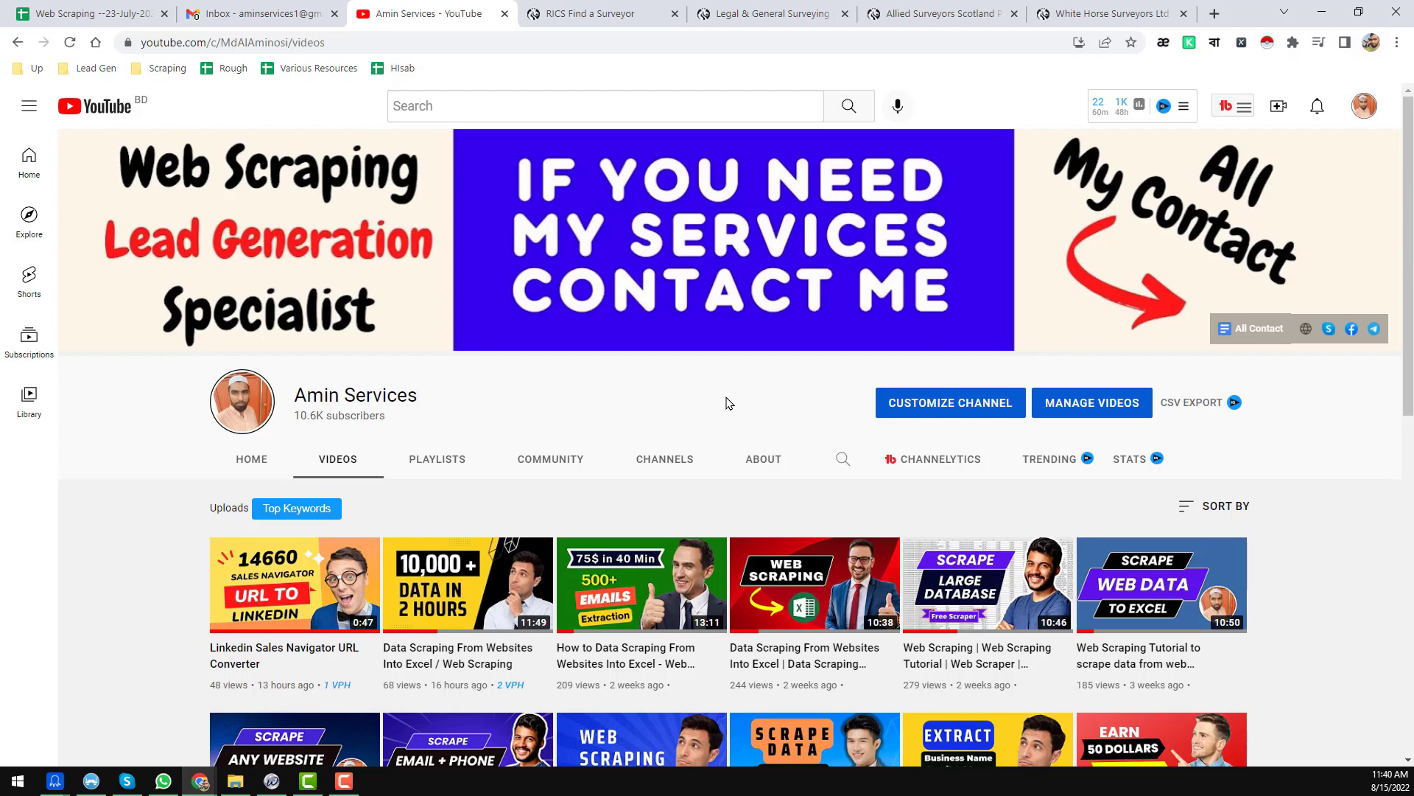
# Switch to the RICS Find a Surveyor page and search for surveyors in the United Kingdom location
pyautogui.click(611, 15)
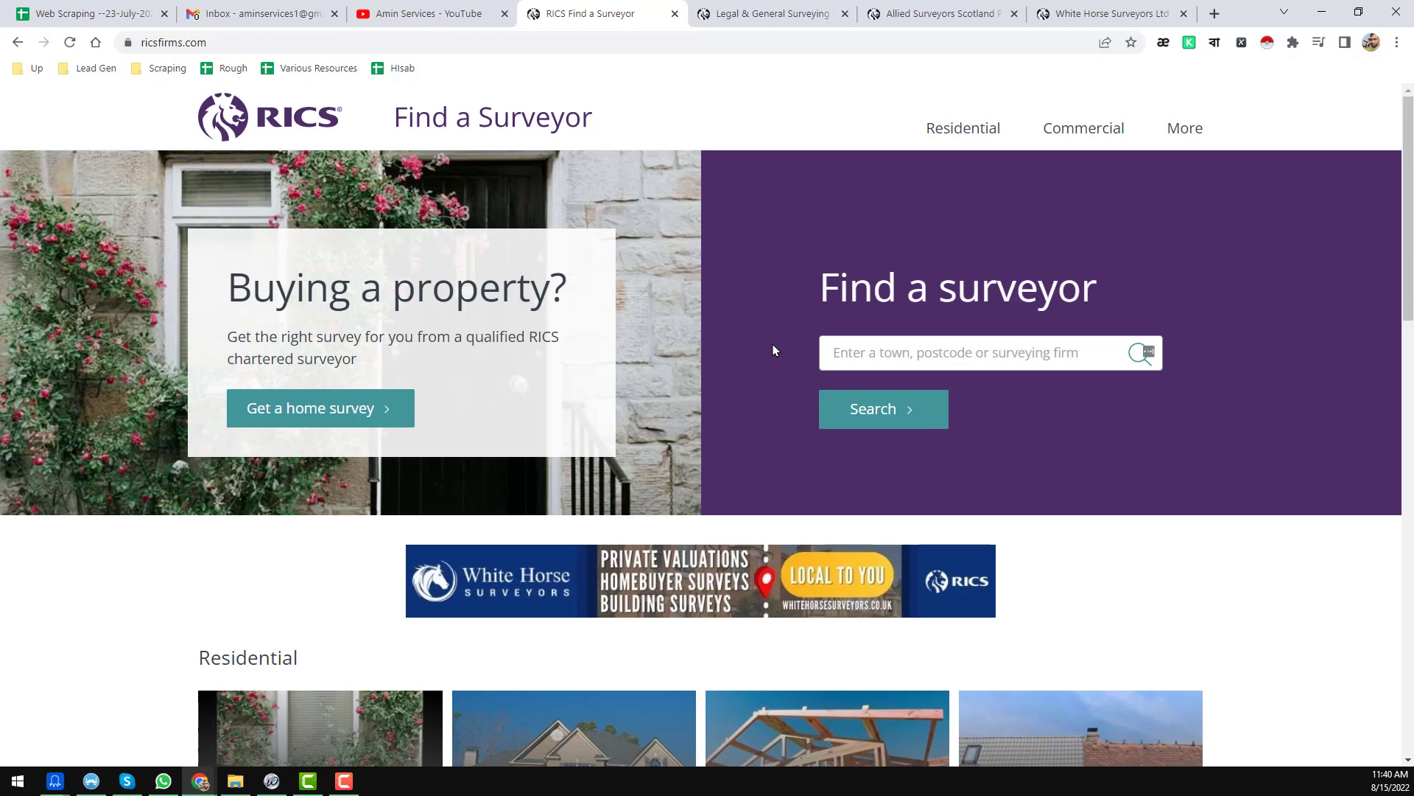
pyautogui.click(941, 358)
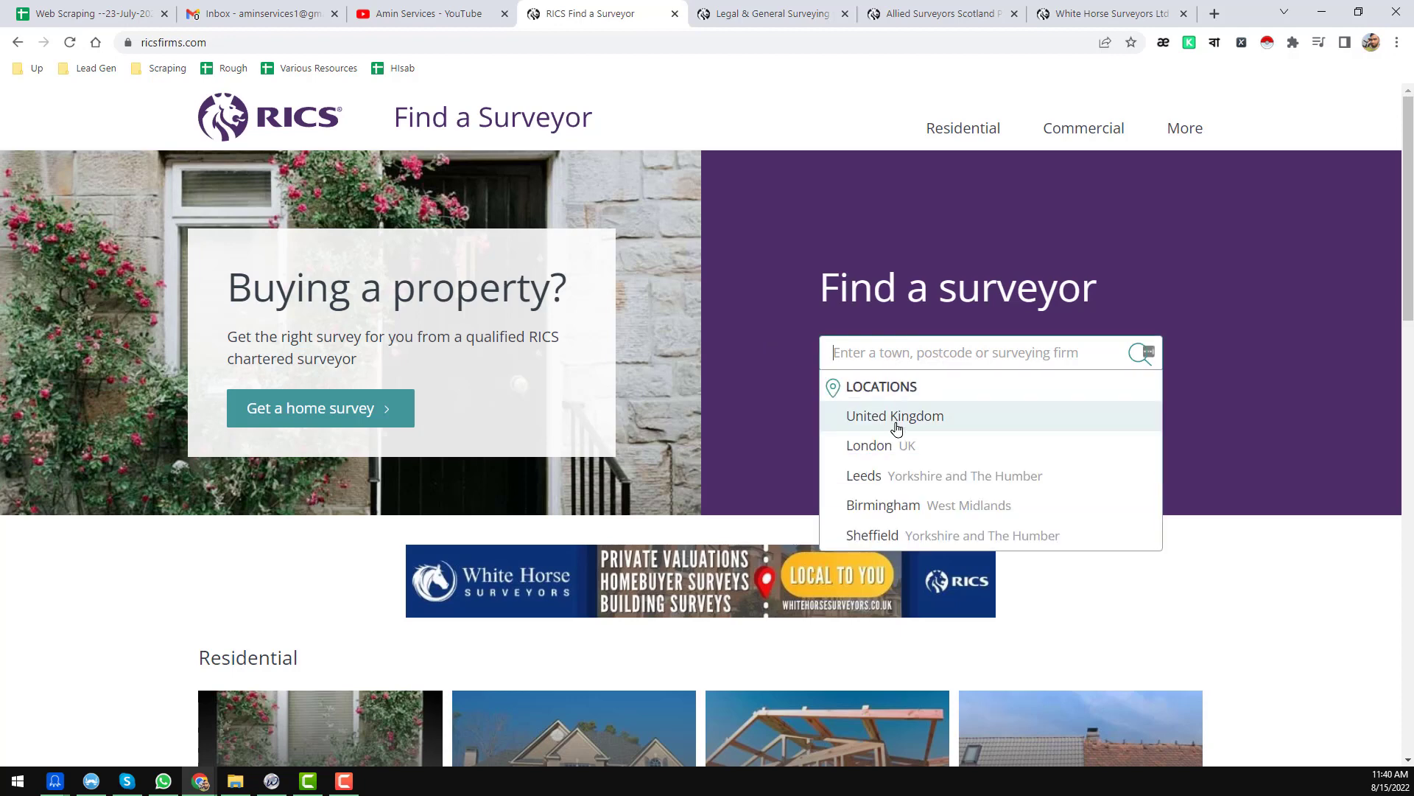
pyautogui.click(943, 418)
pyautogui.click(945, 419)
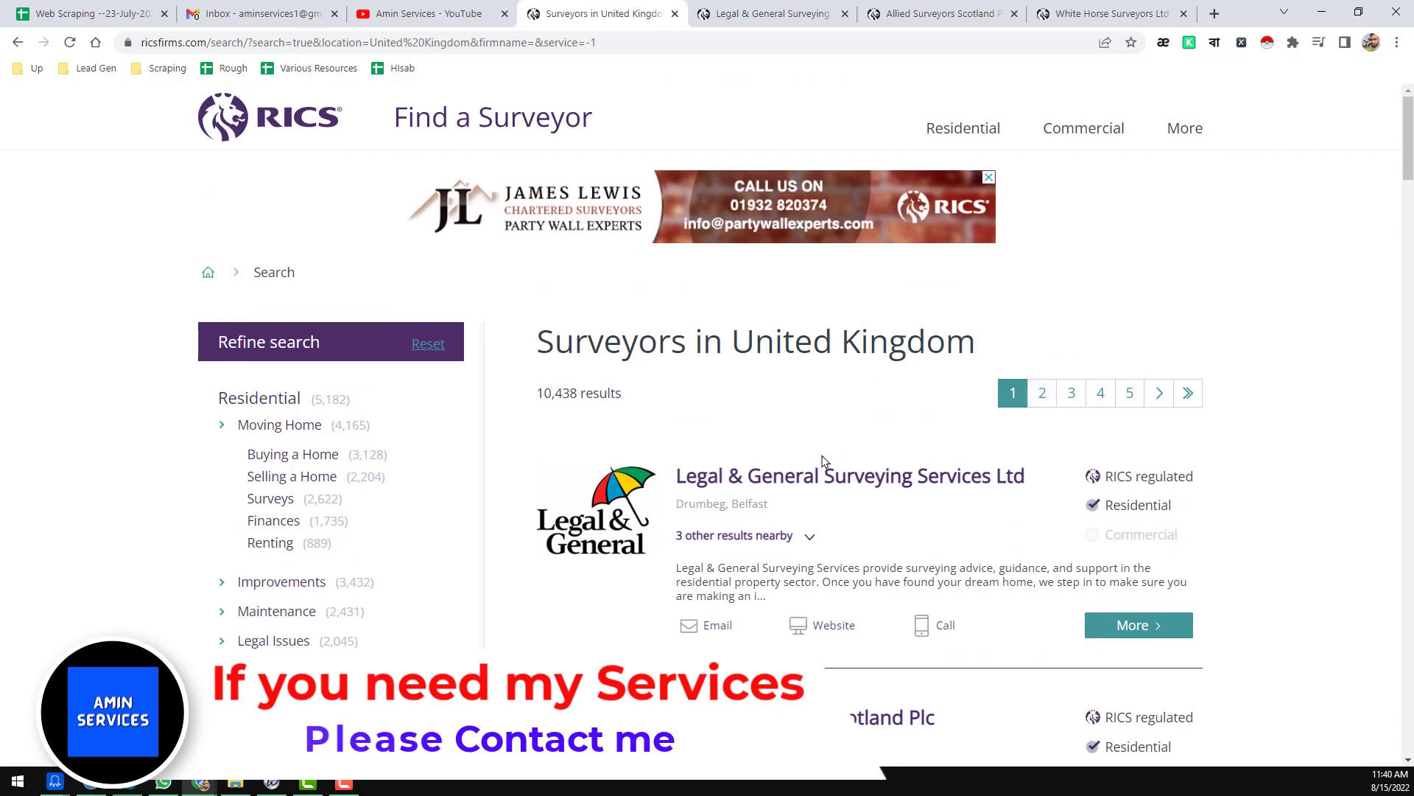
# Review the first page of surveyor results, then open results page 2 and copy its URL
pyautogui.scroll(-15, 782, 461)
pyautogui.scroll(-5, 782, 461)
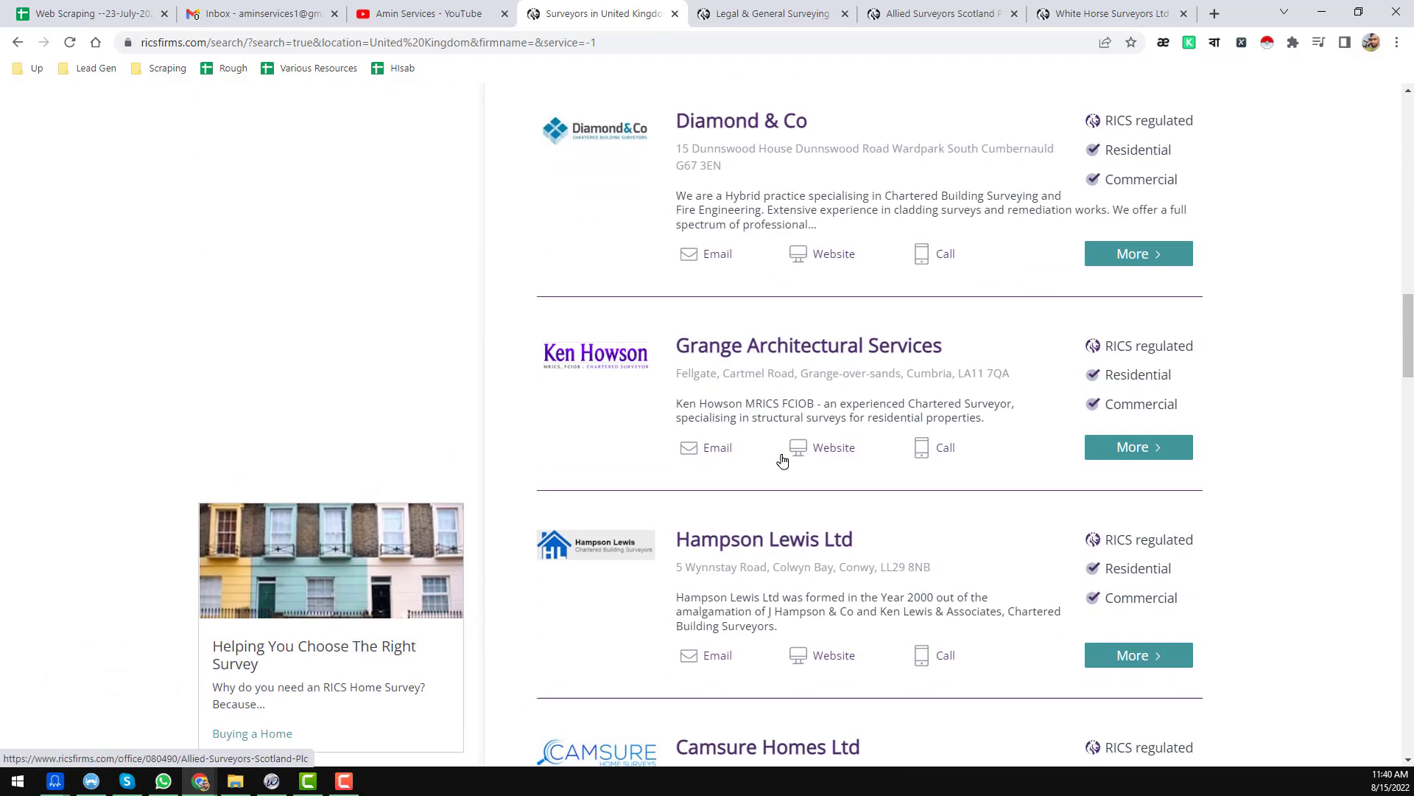
pyautogui.scroll(-4, 847, 436)
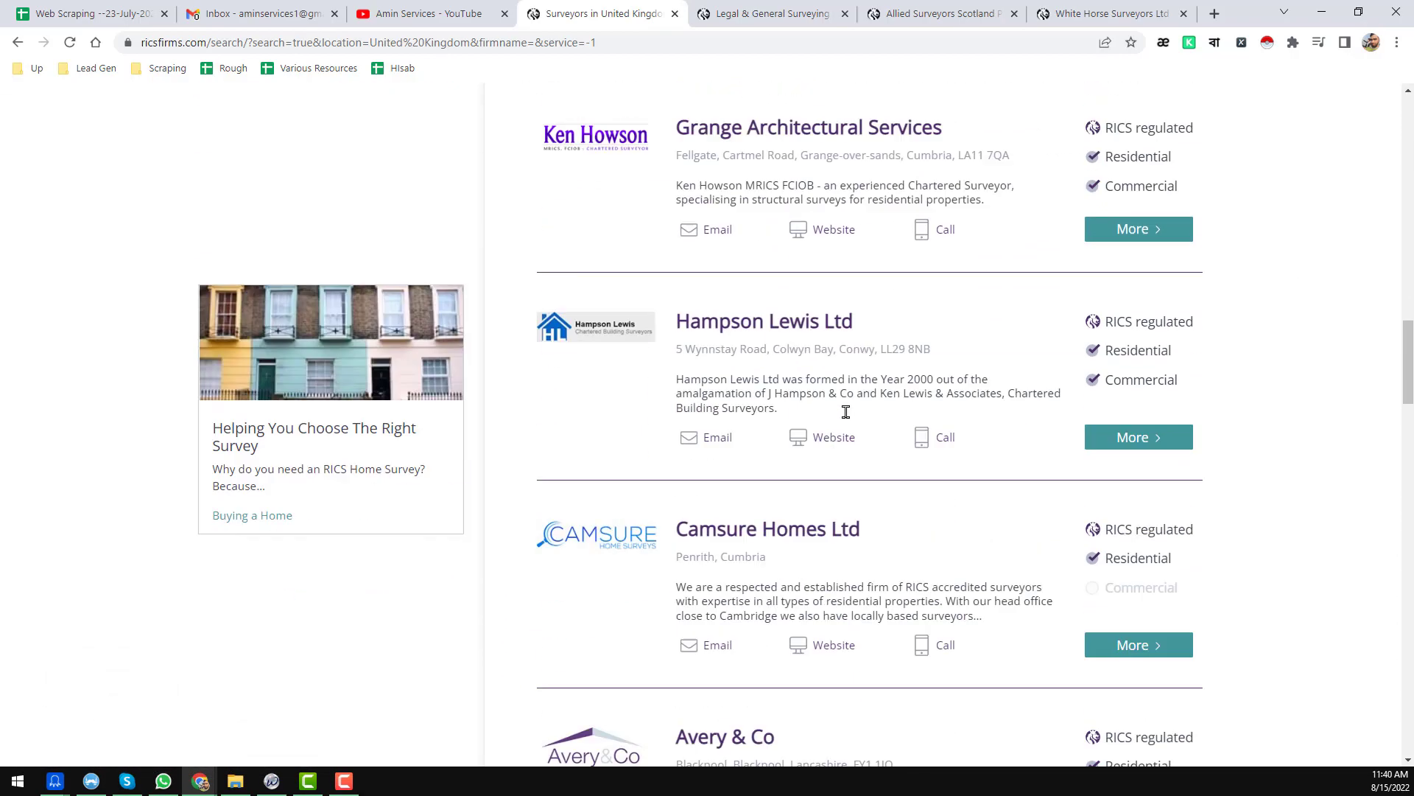
pyautogui.scroll(20, 845, 416)
pyautogui.scroll(5, 846, 413)
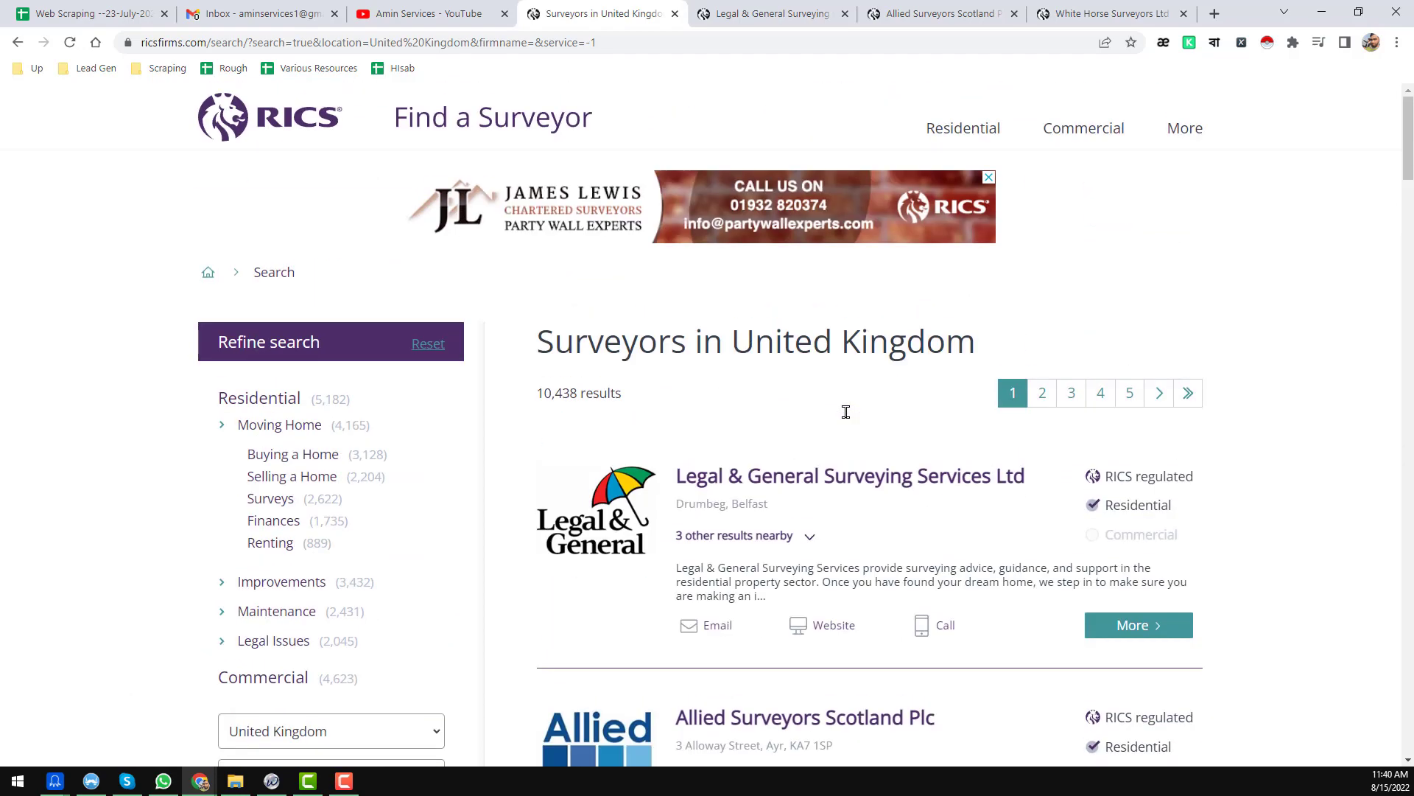
pyautogui.click(1040, 398)
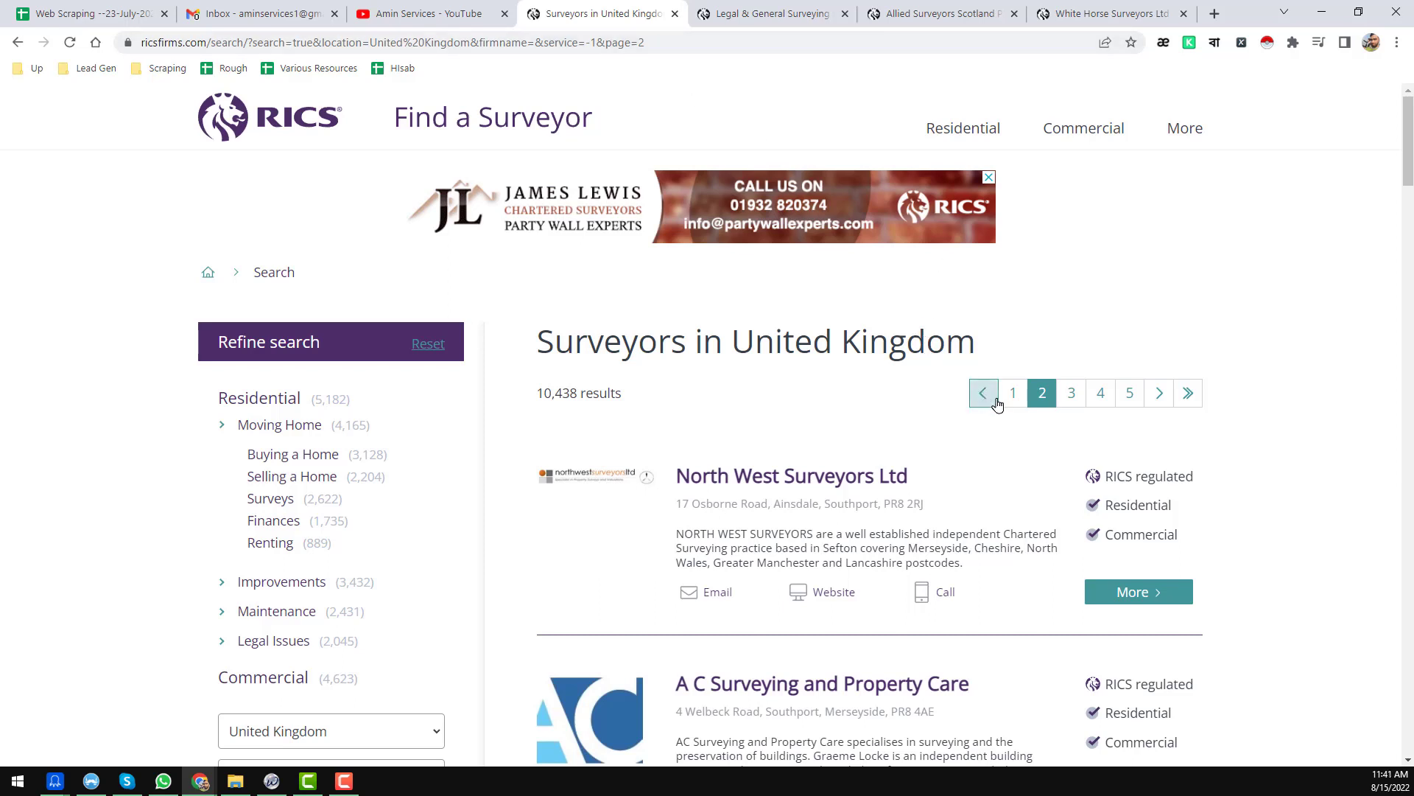
pyautogui.click(751, 43)
pyautogui.hotkey('ctrl', 'c')
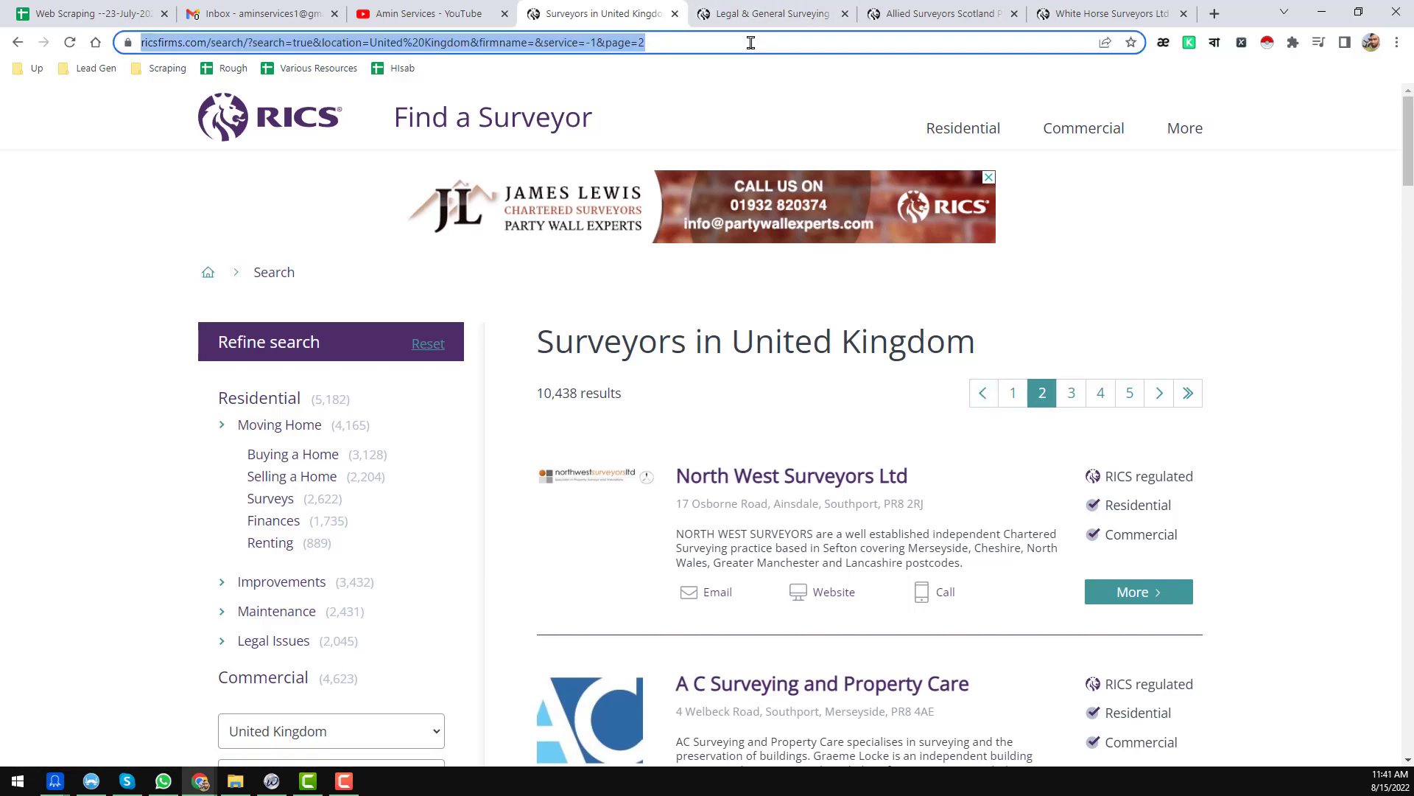
# Switch to OutWit Hub and load the copied RICS search URL with its page parameter changed to 1
pyautogui.click(272, 782)
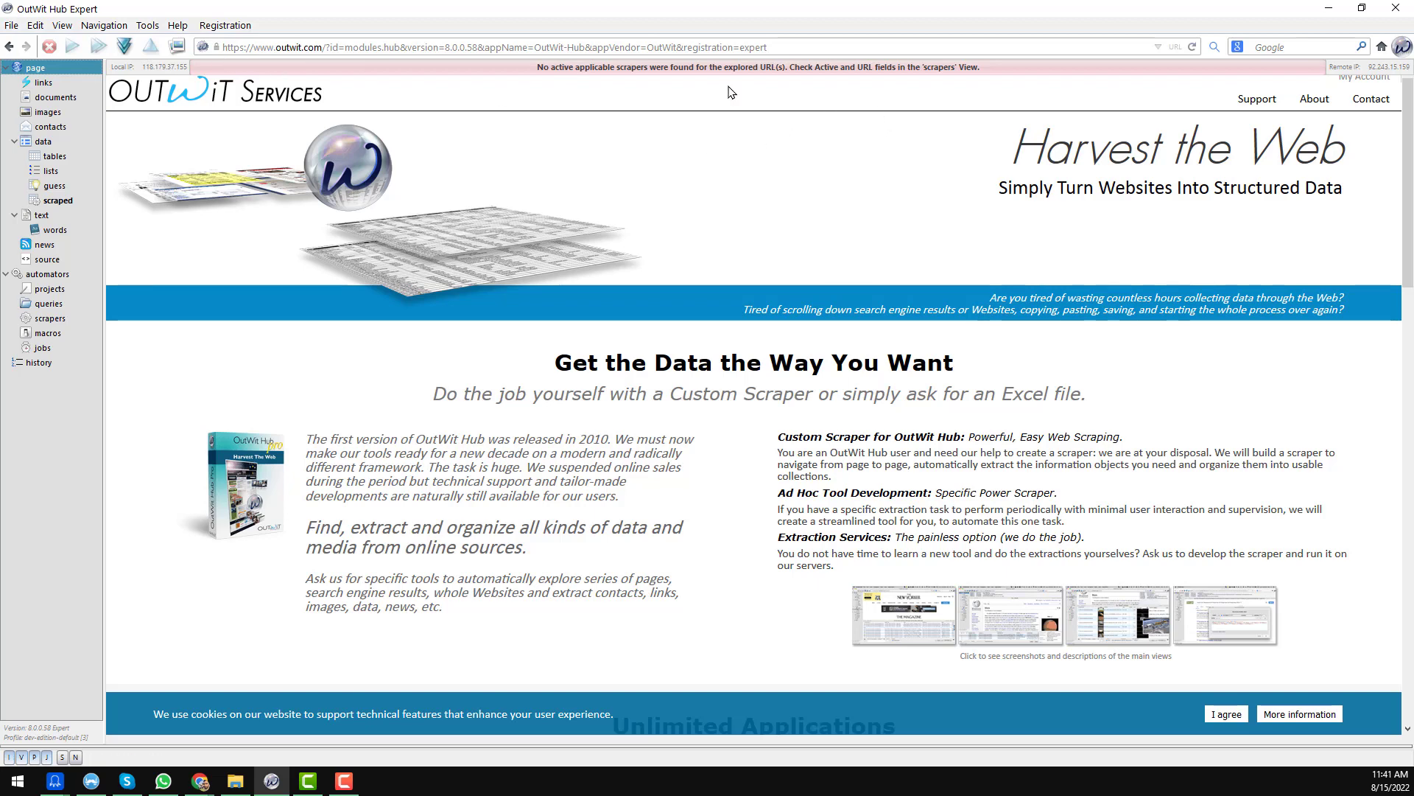
pyautogui.click(830, 50)
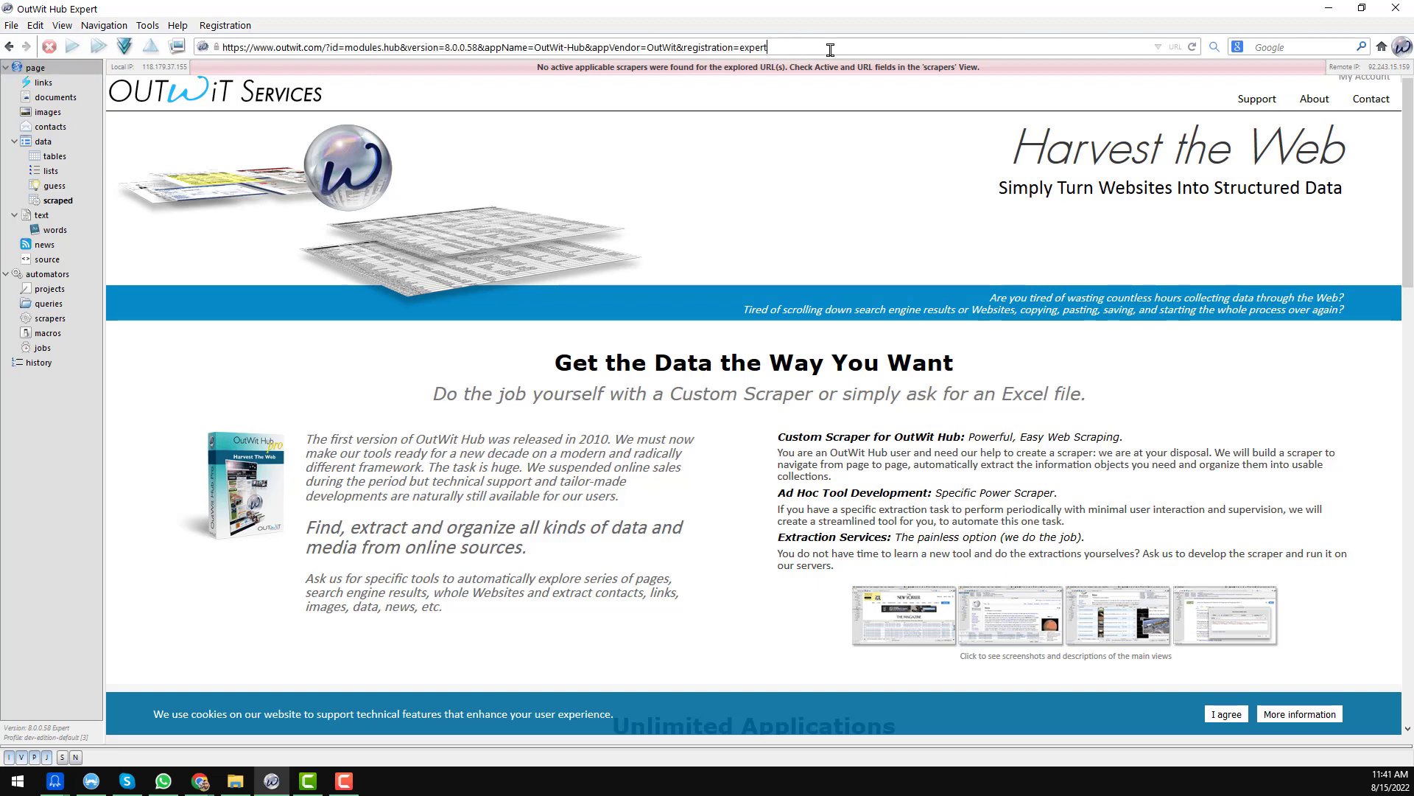
pyautogui.hotkey('ctrl', 'a')
pyautogui.hotkey('ctrl', 'v')
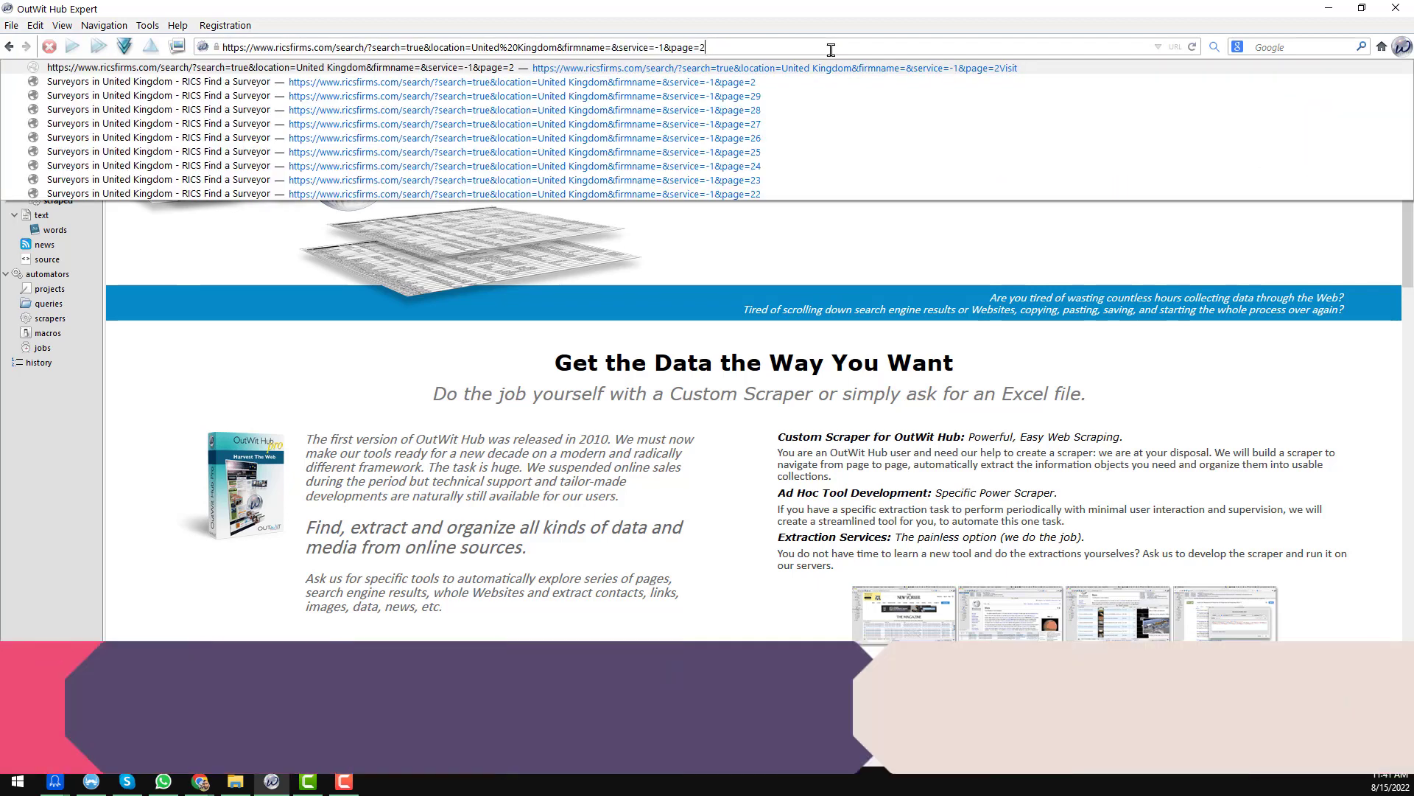
pyautogui.press('BackSpace')
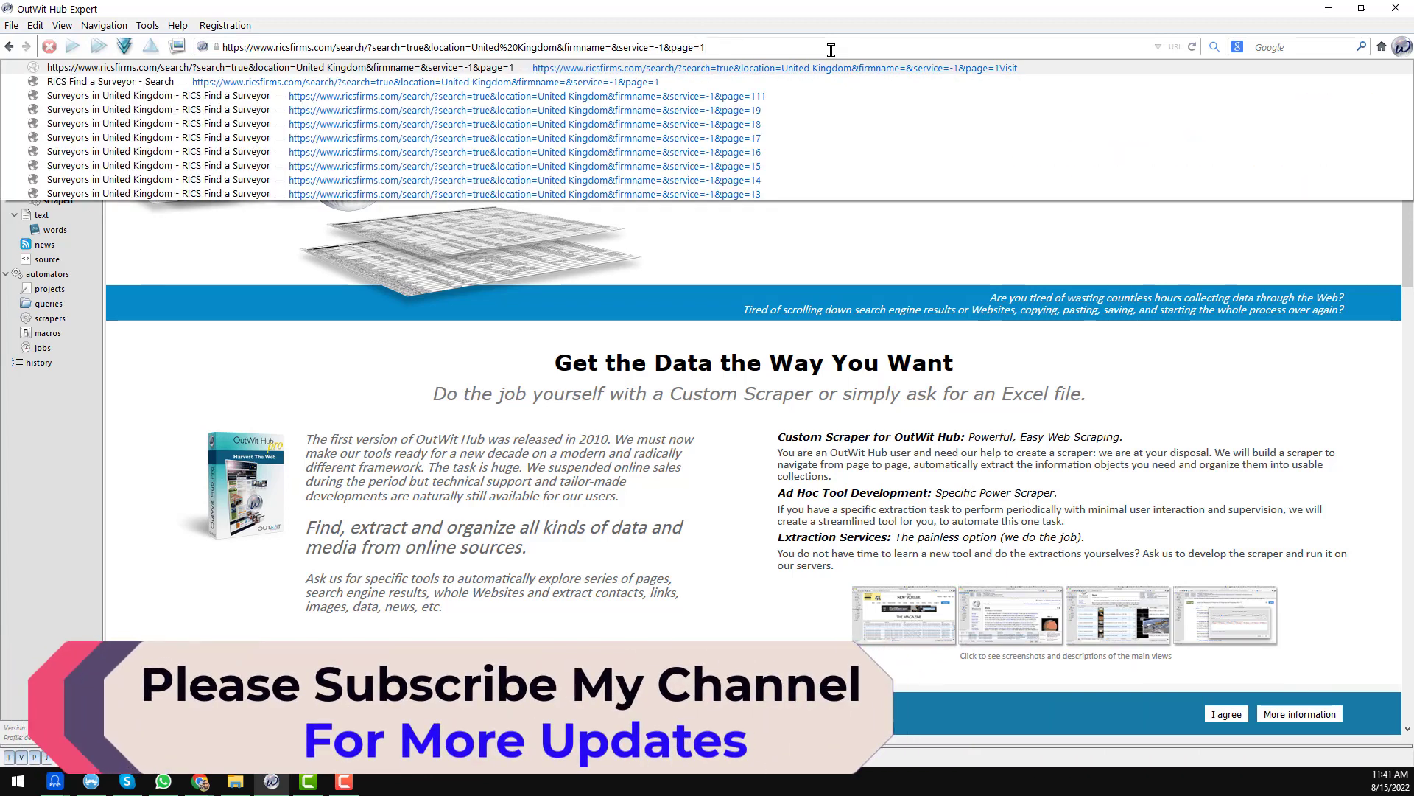
pyautogui.press('Return')
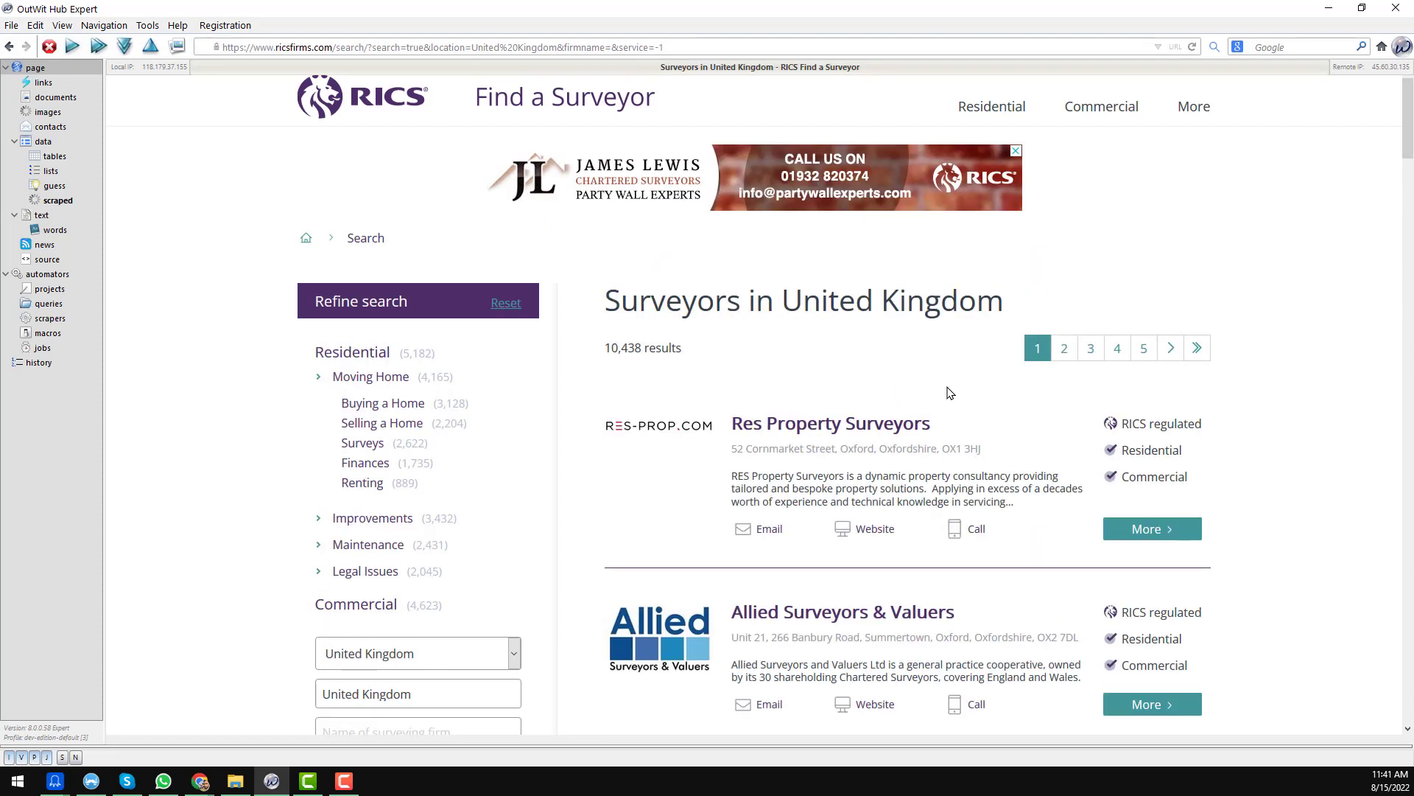
# Look over the loaded surveyor listings and open the existing ricsfirms.com Scraper for editing
pyautogui.scroll(-3, 816, 388)
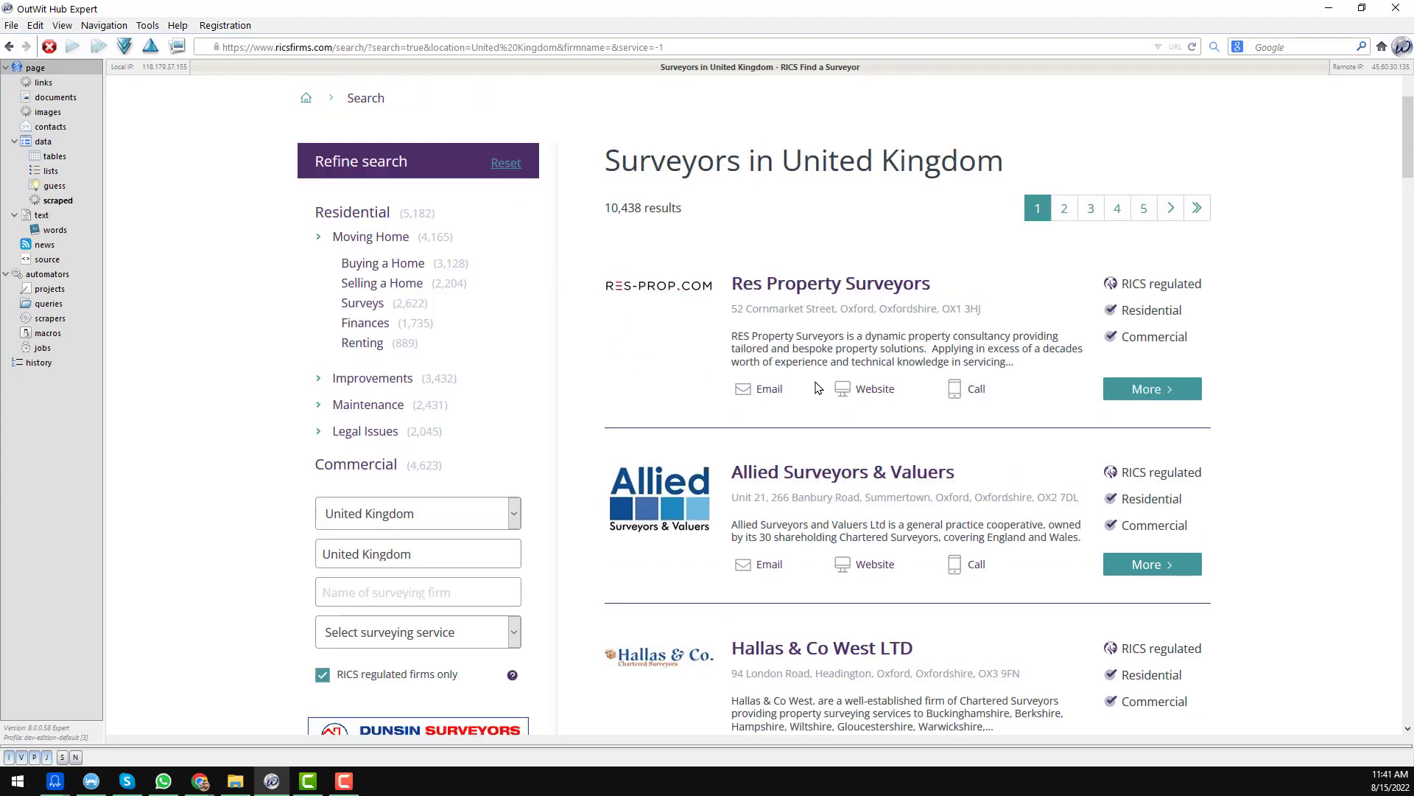
pyautogui.scroll(-7, 836, 350)
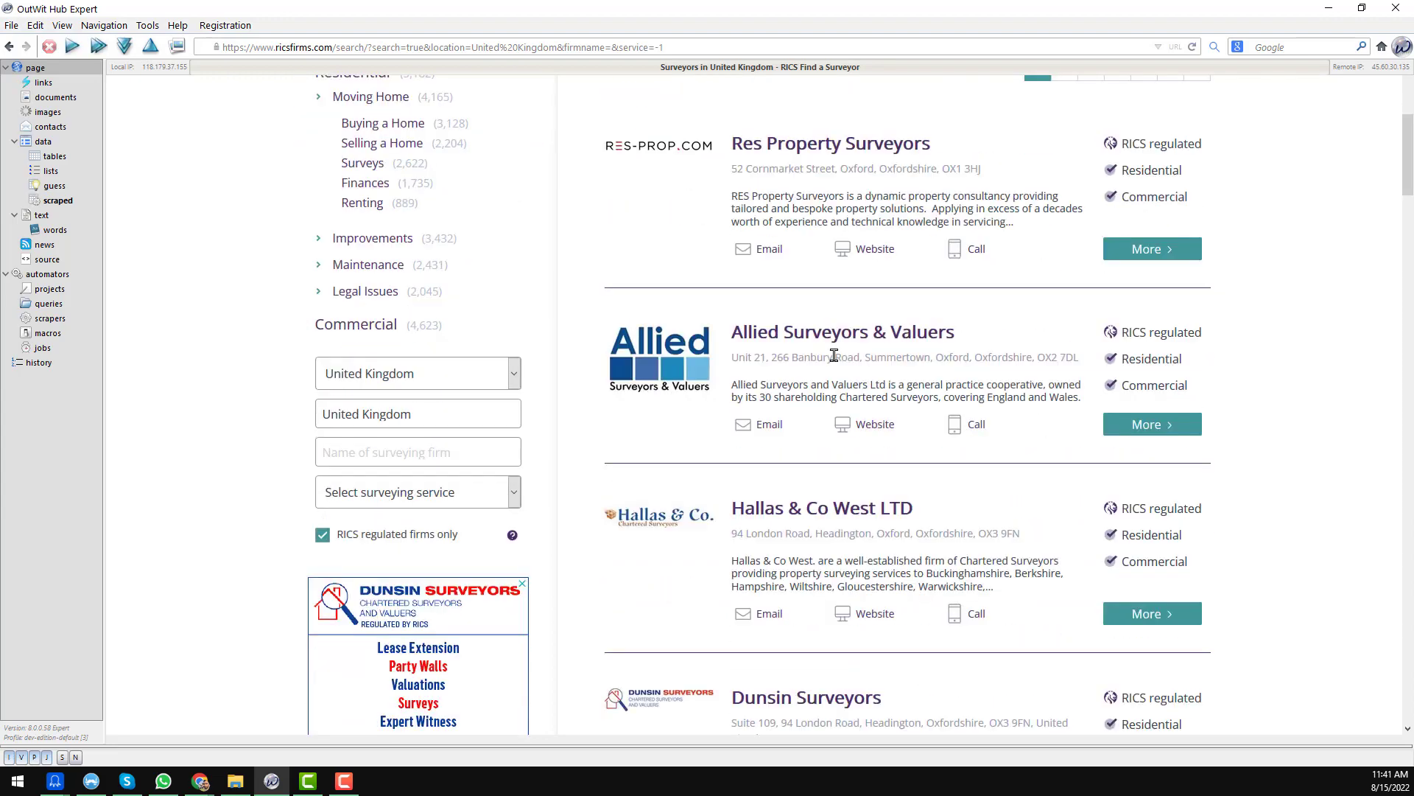
pyautogui.scroll(-4, 834, 355)
pyautogui.scroll(15, 833, 355)
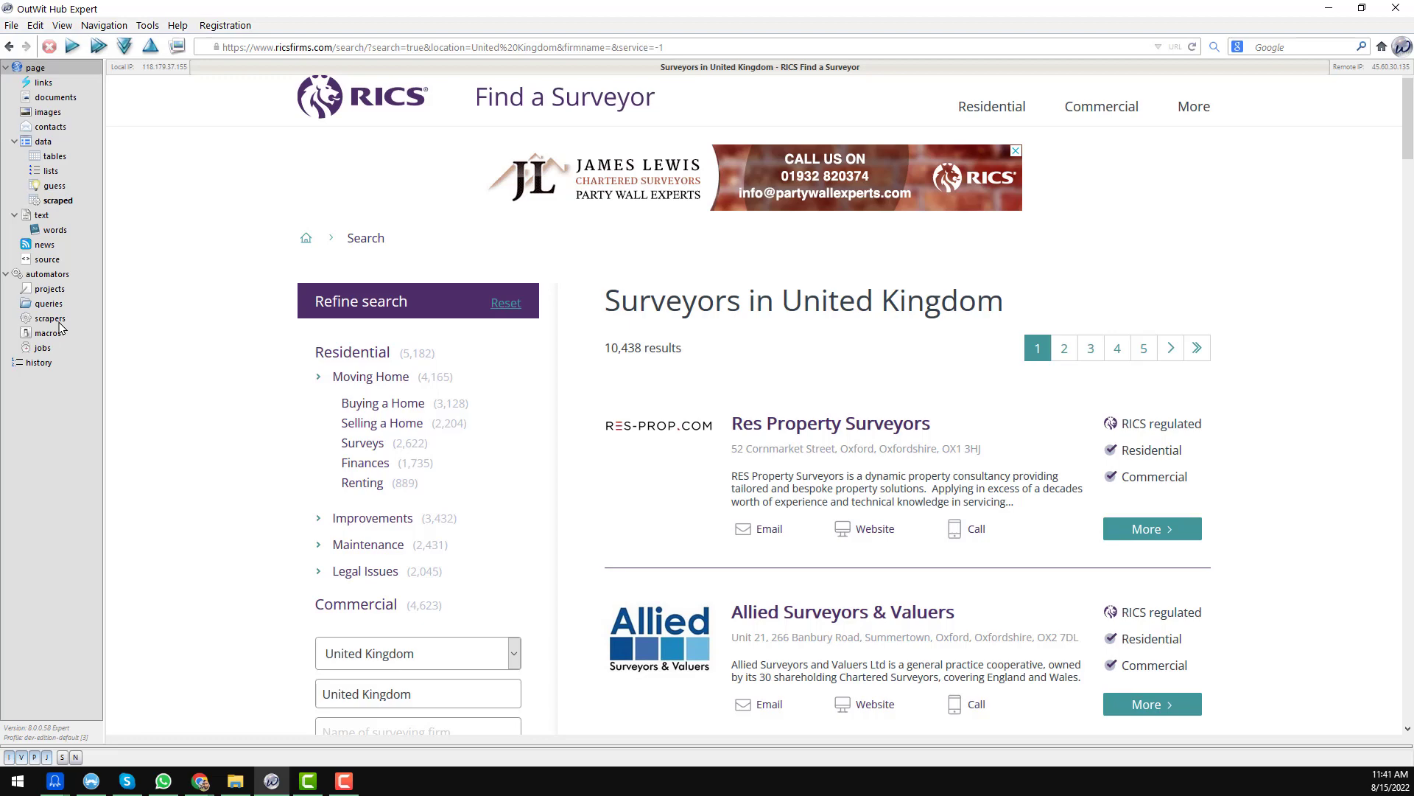
pyautogui.click(50, 318)
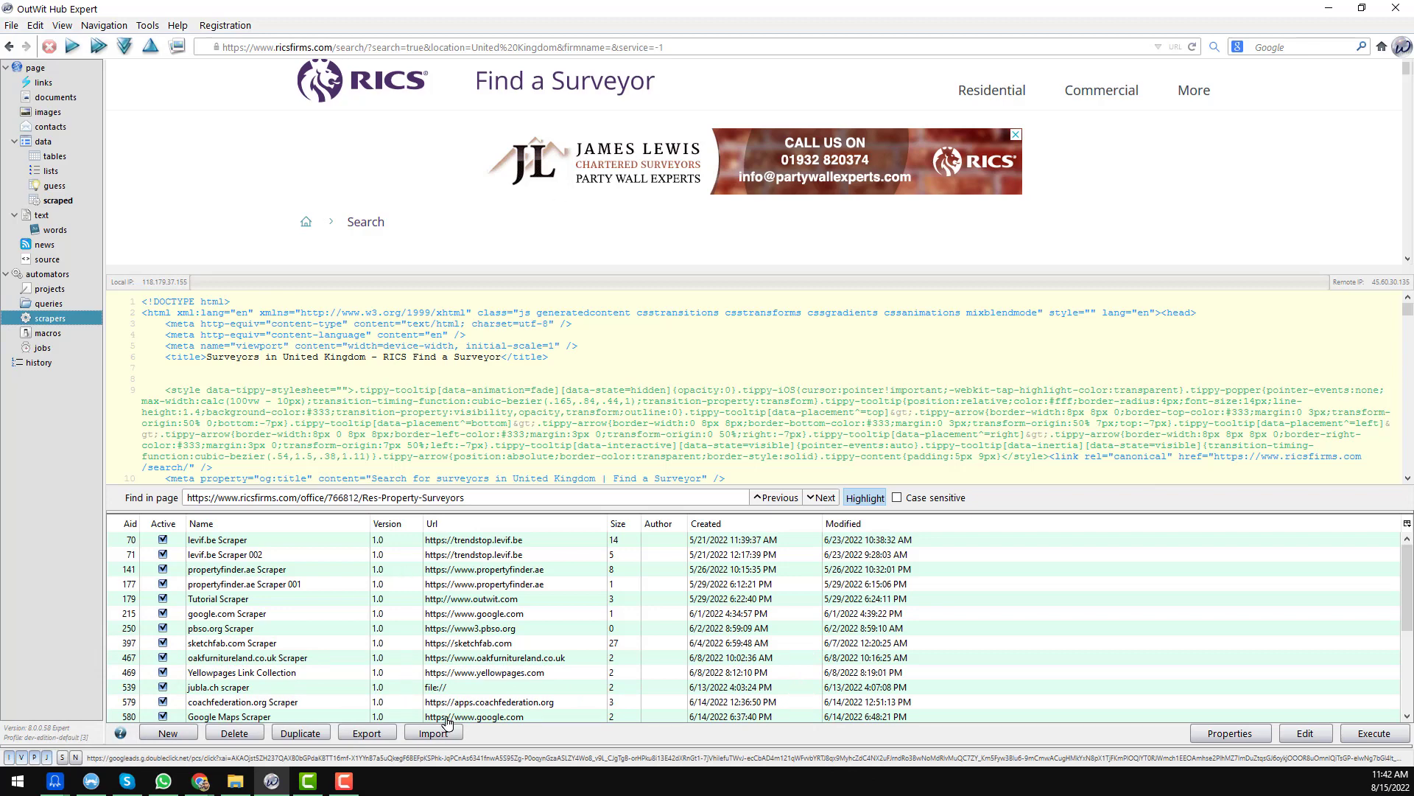
pyautogui.scroll(-4, 297, 686)
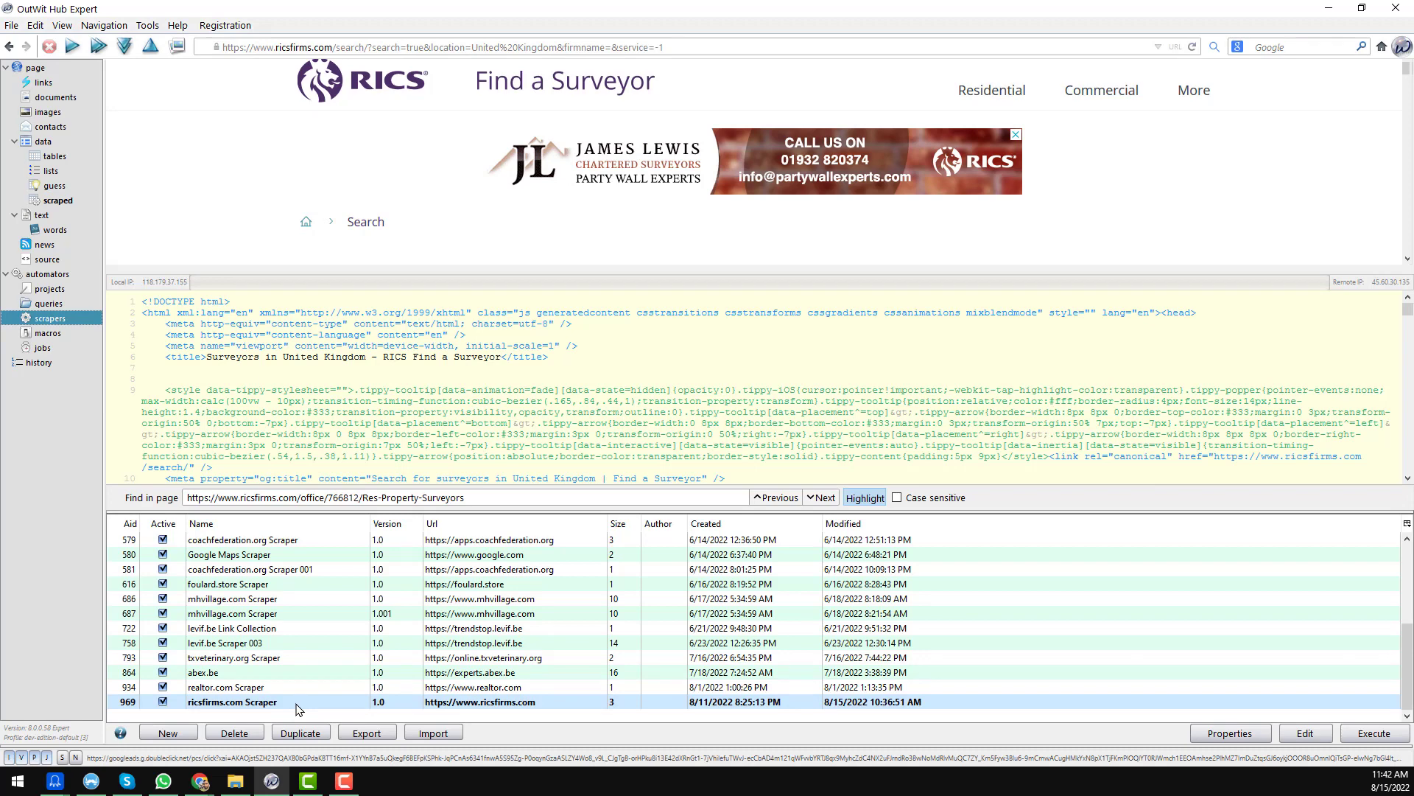
pyautogui.doubleClick(227, 709)
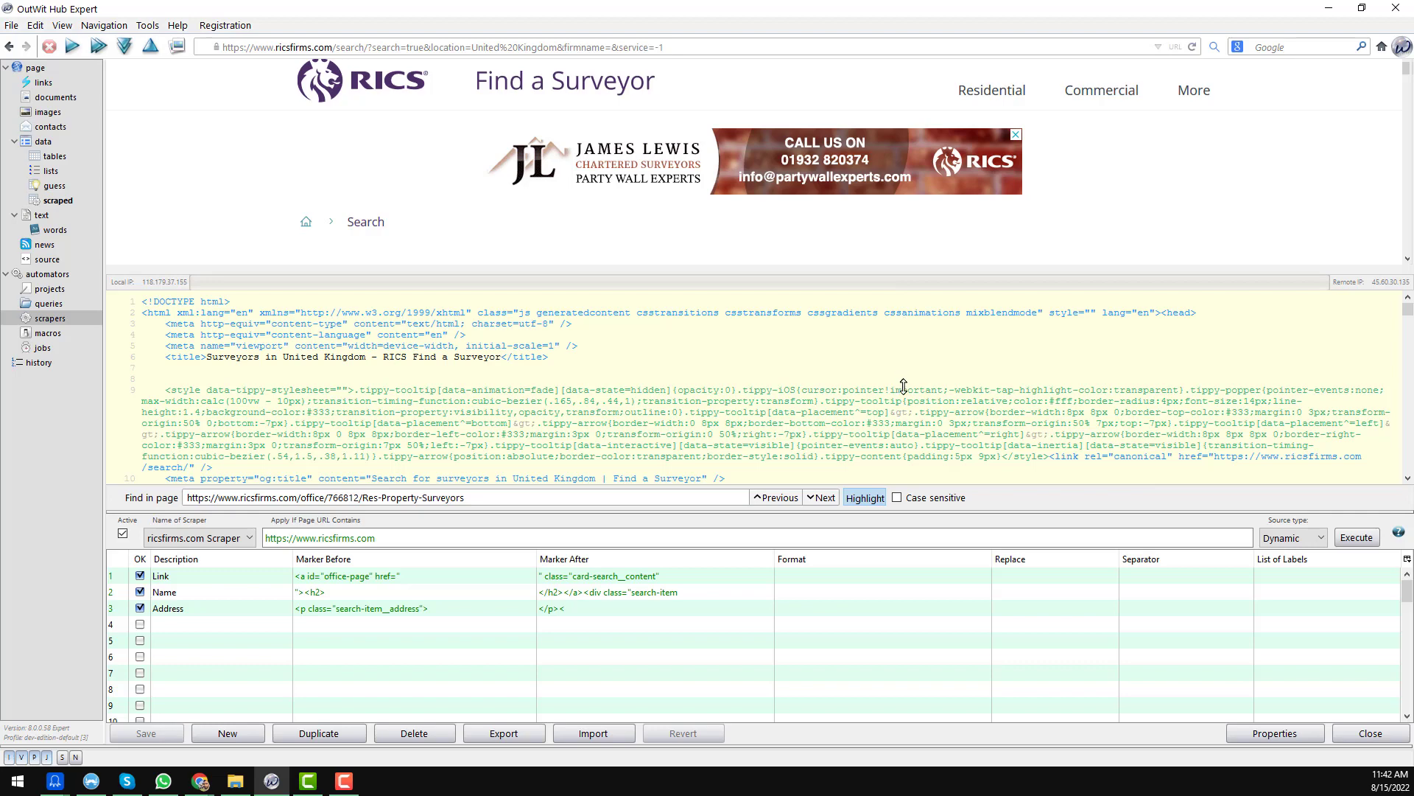
# Enlarge the web page preview and copy the link location of the Res Property Surveyors listing
pyautogui.moveTo(903, 386); pyautogui.dragTo(900, 382)
pyautogui.scroll(-4, 872, 294)
pyautogui.scroll(1, 874, 299)
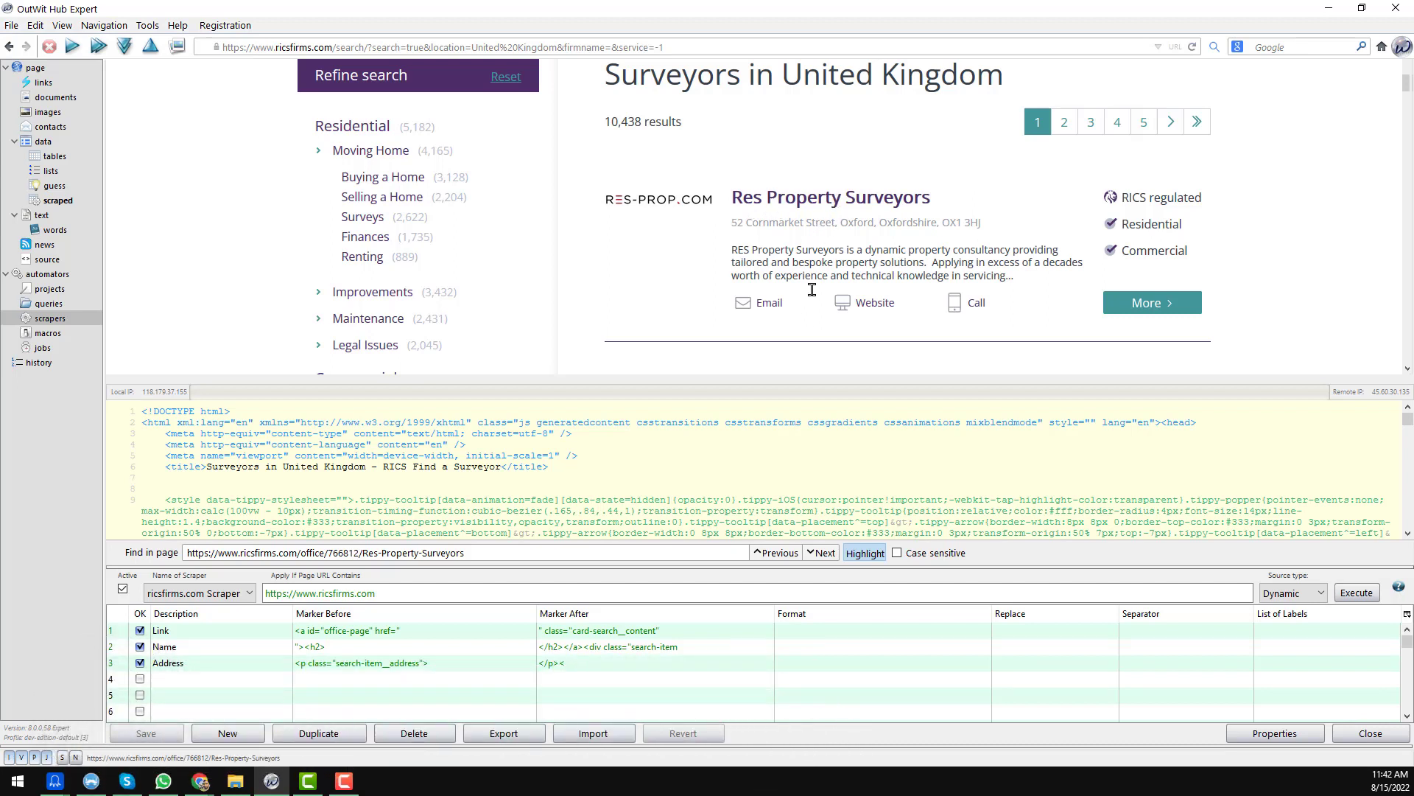
pyautogui.rightClick(803, 208)
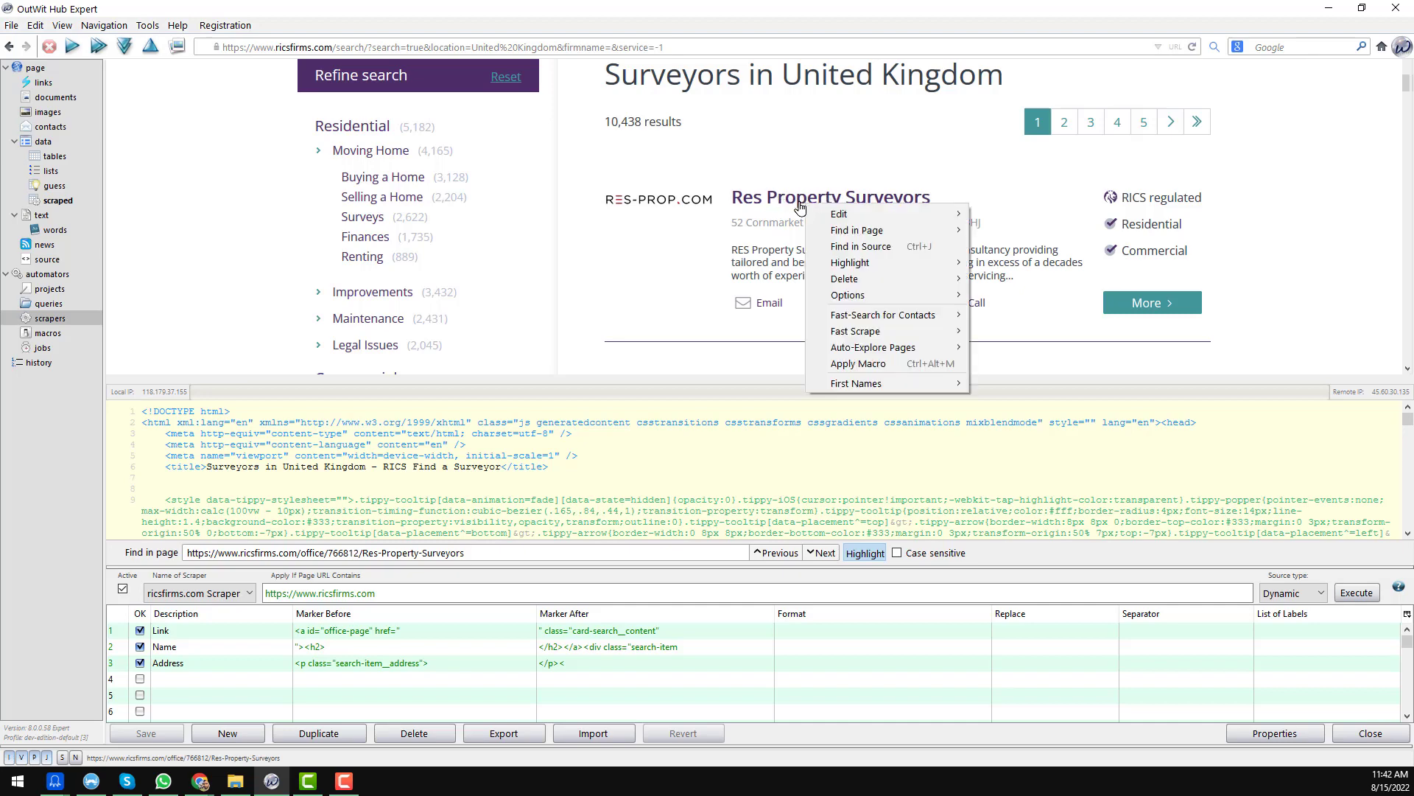
pyautogui.moveTo(840, 215)
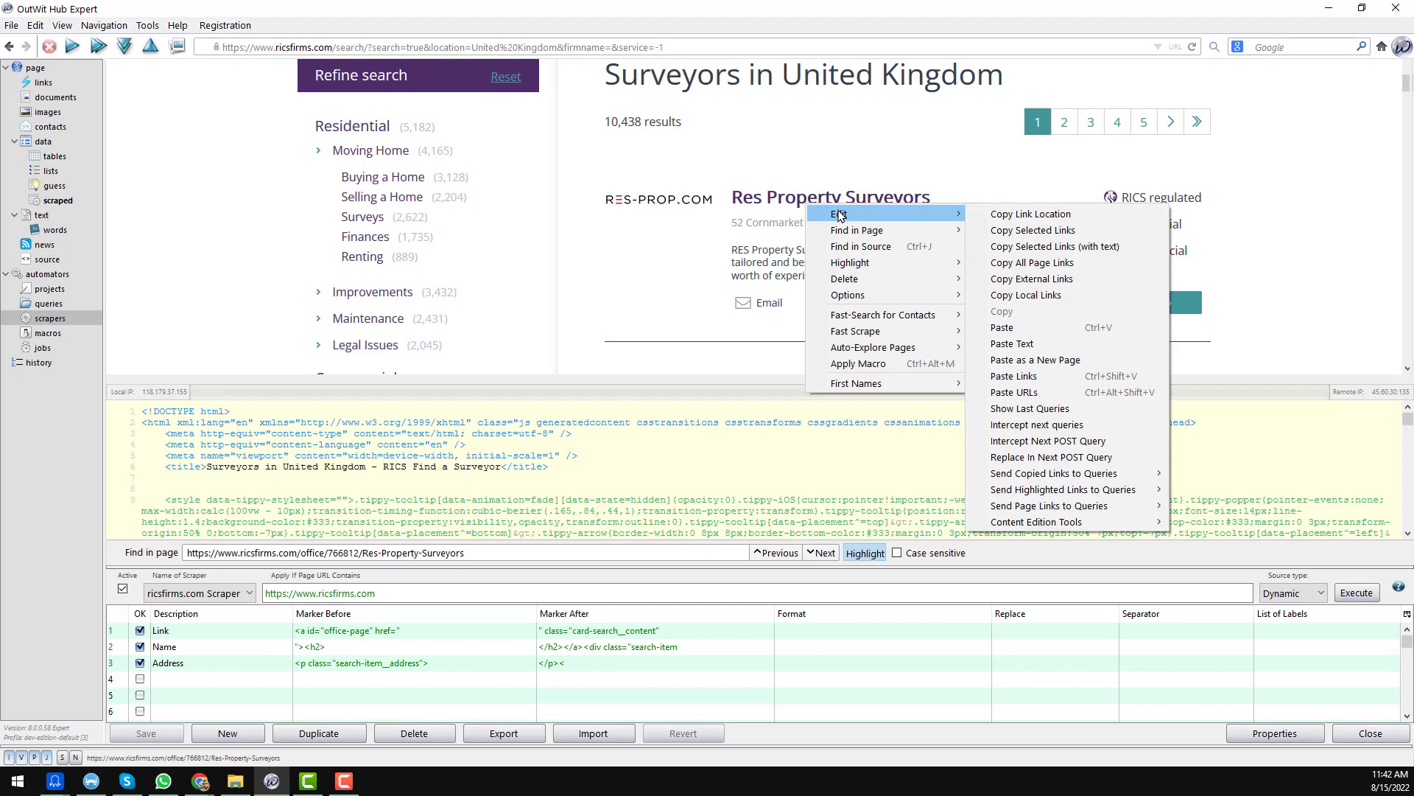
pyautogui.click(1031, 214)
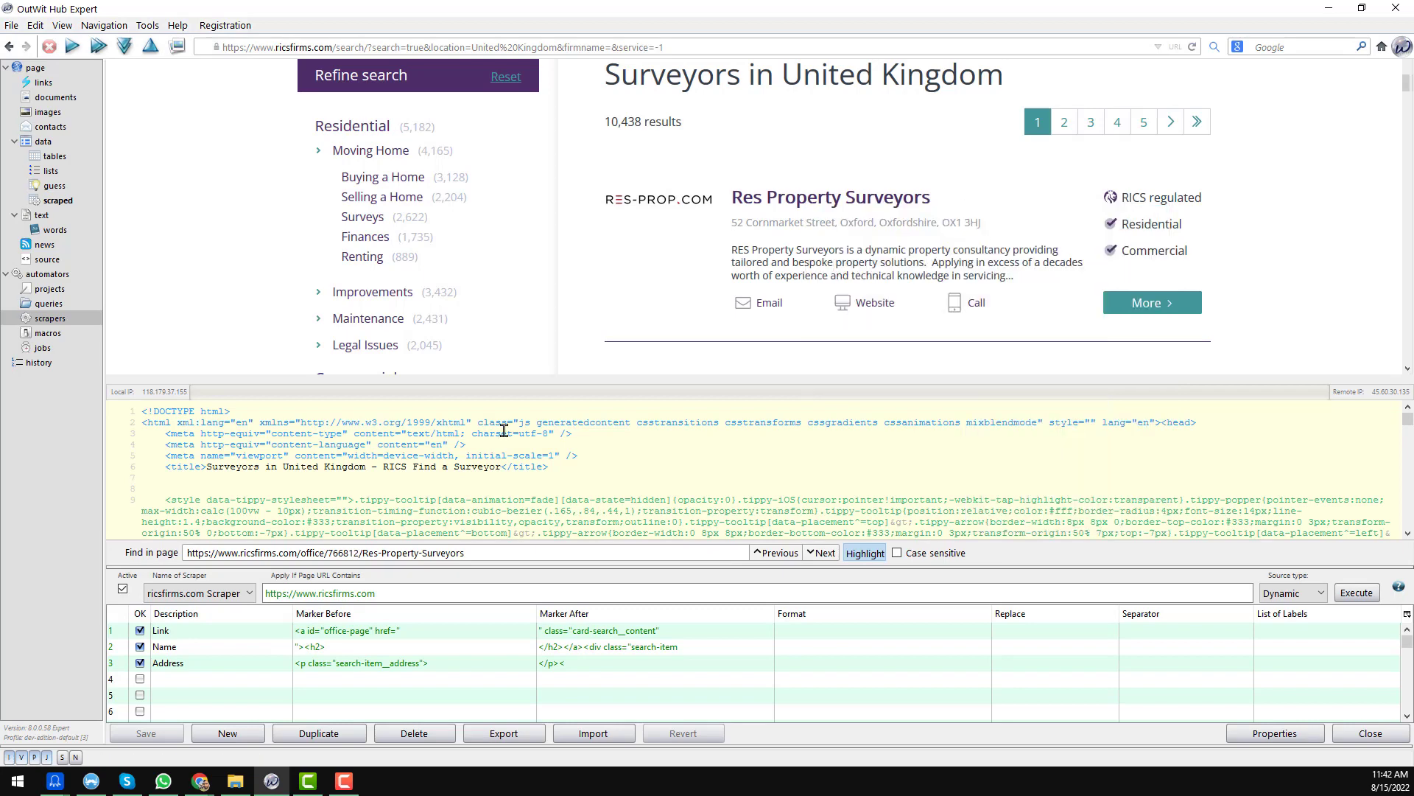
# Find the Res Property Surveyors link in the page source and turn off the match highlighting
pyautogui.click(510, 552)
pyautogui.hotkey('ctrl', 'a')
pyautogui.press('Return')
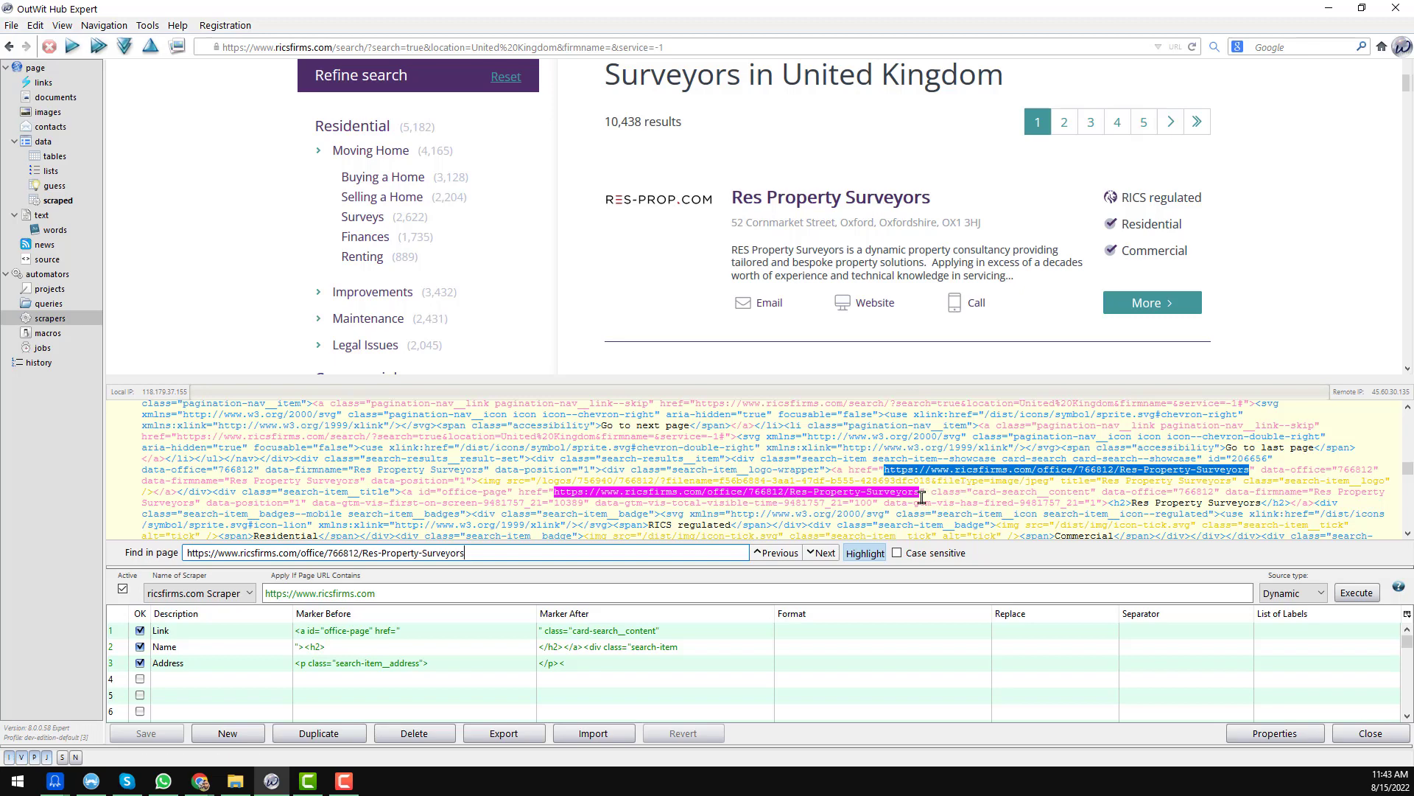
pyautogui.click(558, 490)
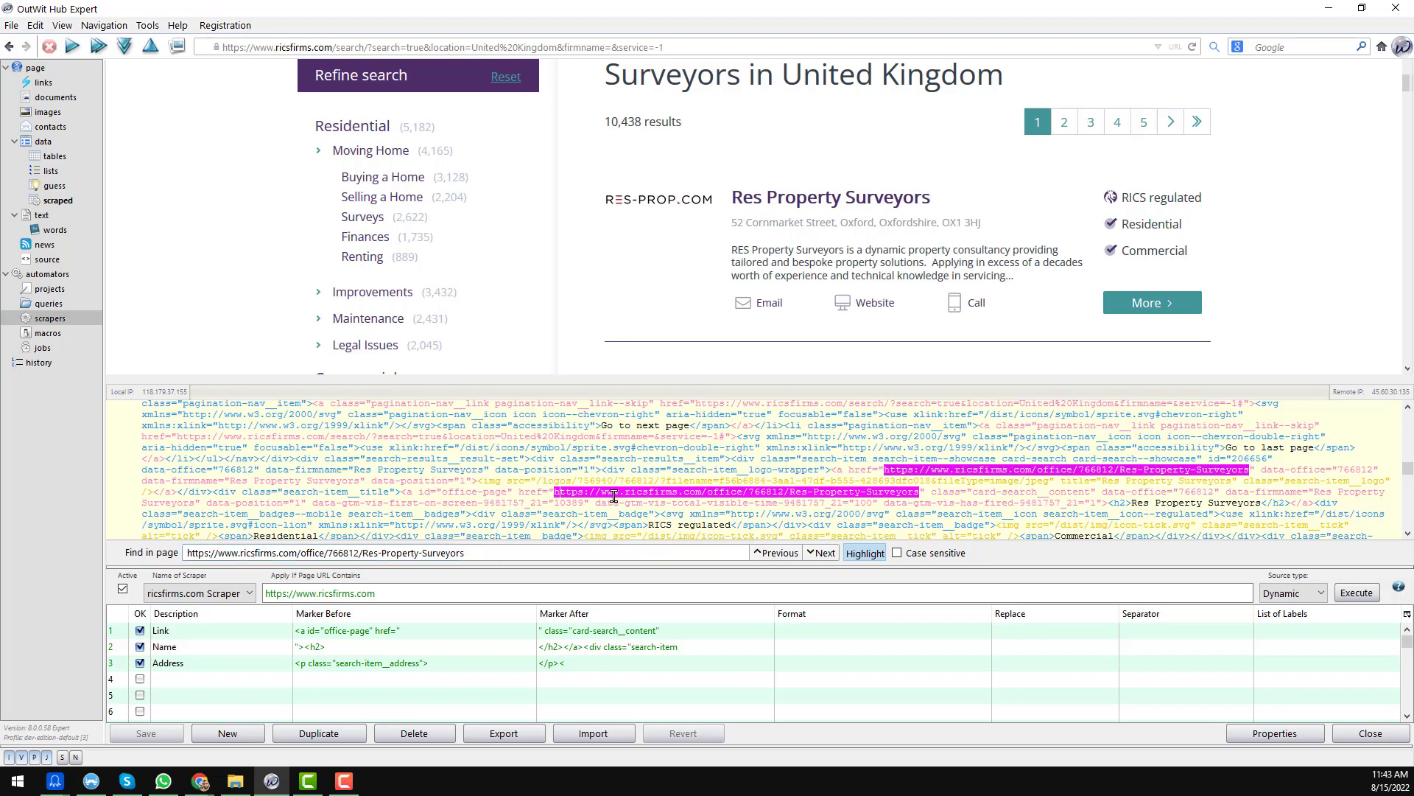
pyautogui.click(865, 554)
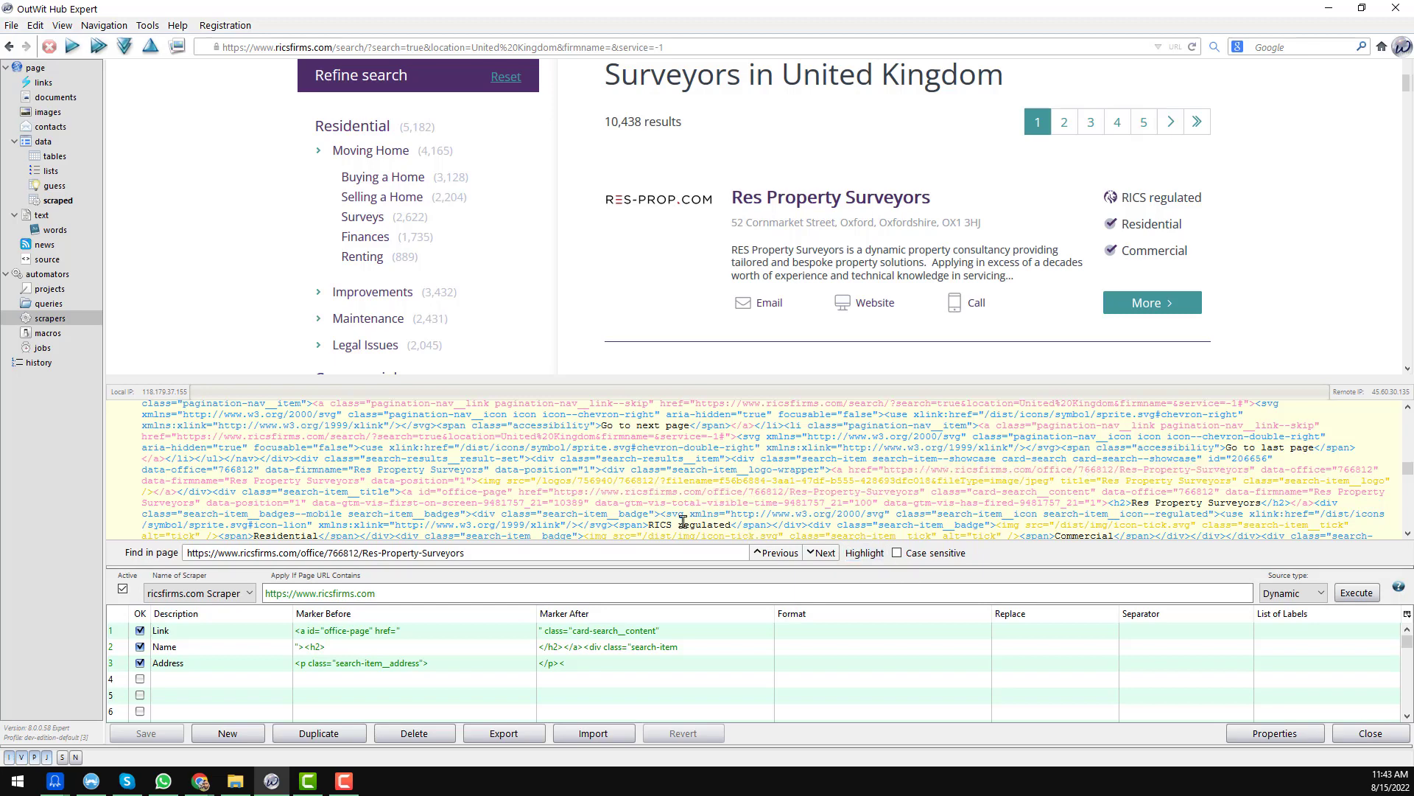
# Select <a id="office-page" href=" ahead of the listing URL in the source and open the Link row's Marker Before value
pyautogui.click(549, 490)
pyautogui.hotkey('shift', 'Left')
pyautogui.hotkey('shift', 'Left')
pyautogui.hotkey('shift', 'Left')
pyautogui.hotkey('shift', 'Left')
pyautogui.hotkey('shift', 'Left')
pyautogui.hotkey('shift', 'Left')
pyautogui.hotkey('shift', 'Left')
pyautogui.hotkey('shift', 'Left')
pyautogui.hotkey('shift', 'Left')
pyautogui.hotkey('shift', 'Left')
pyautogui.hotkey('shift', 'Left')
pyautogui.hotkey('shift', 'Left')
pyautogui.hotkey('shift', 'Left')
pyautogui.hotkey('shift', 'Left')
pyautogui.hotkey('shift', 'Left')
pyautogui.hotkey('shift', 'Left')
pyautogui.hotkey('shift', 'Left')
pyautogui.hotkey('shift', 'Left')
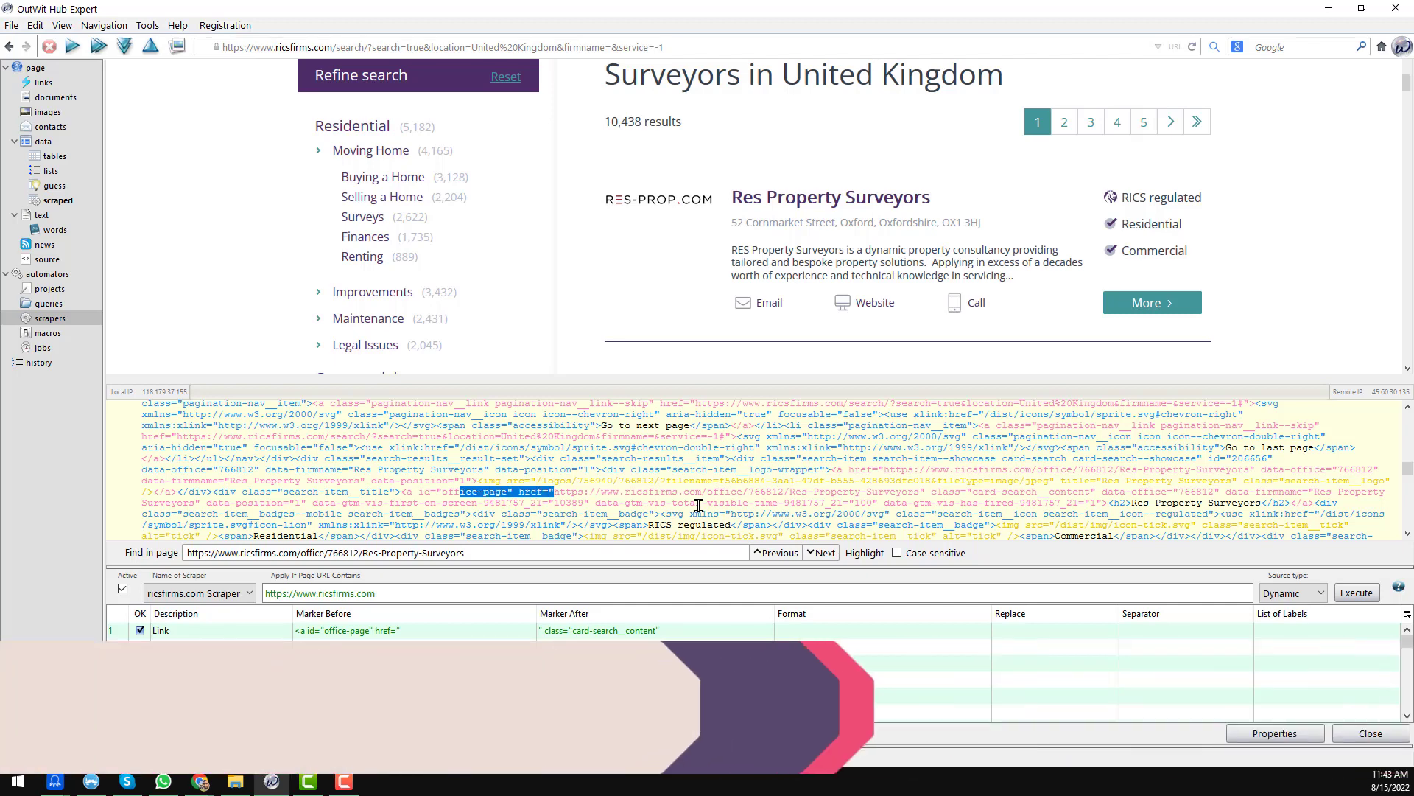
pyautogui.hotkey('shift', 'Left')
pyautogui.hotkey('shift', 'Left')
pyautogui.hotkey('shift', 'Left')
pyautogui.hotkey('shift', 'Left')
pyautogui.hotkey('shift', 'Left')
pyautogui.hotkey('shift', 'Left')
pyautogui.hotkey('shift', 'Left')
pyautogui.hotkey('shift', 'Left')
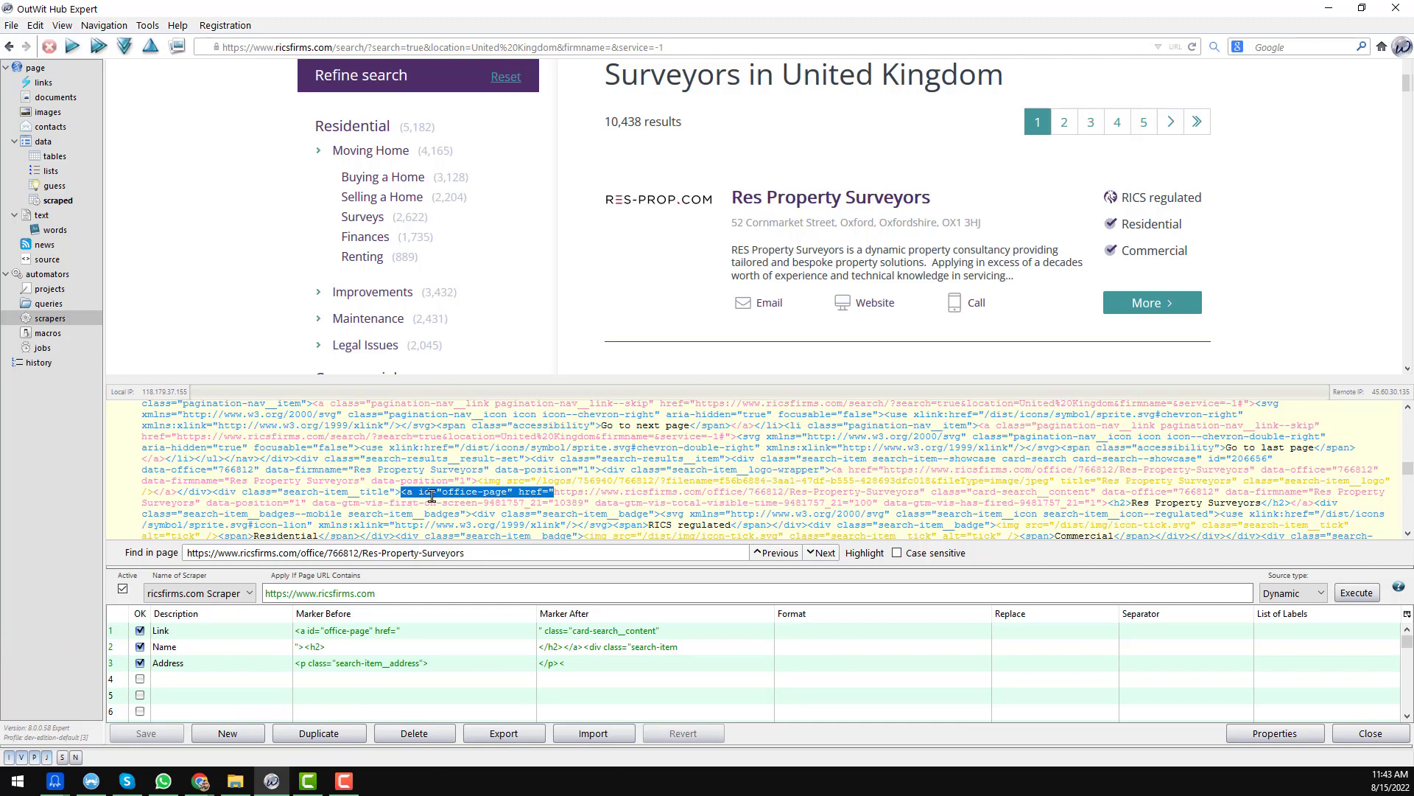
pyautogui.doubleClick(432, 632)
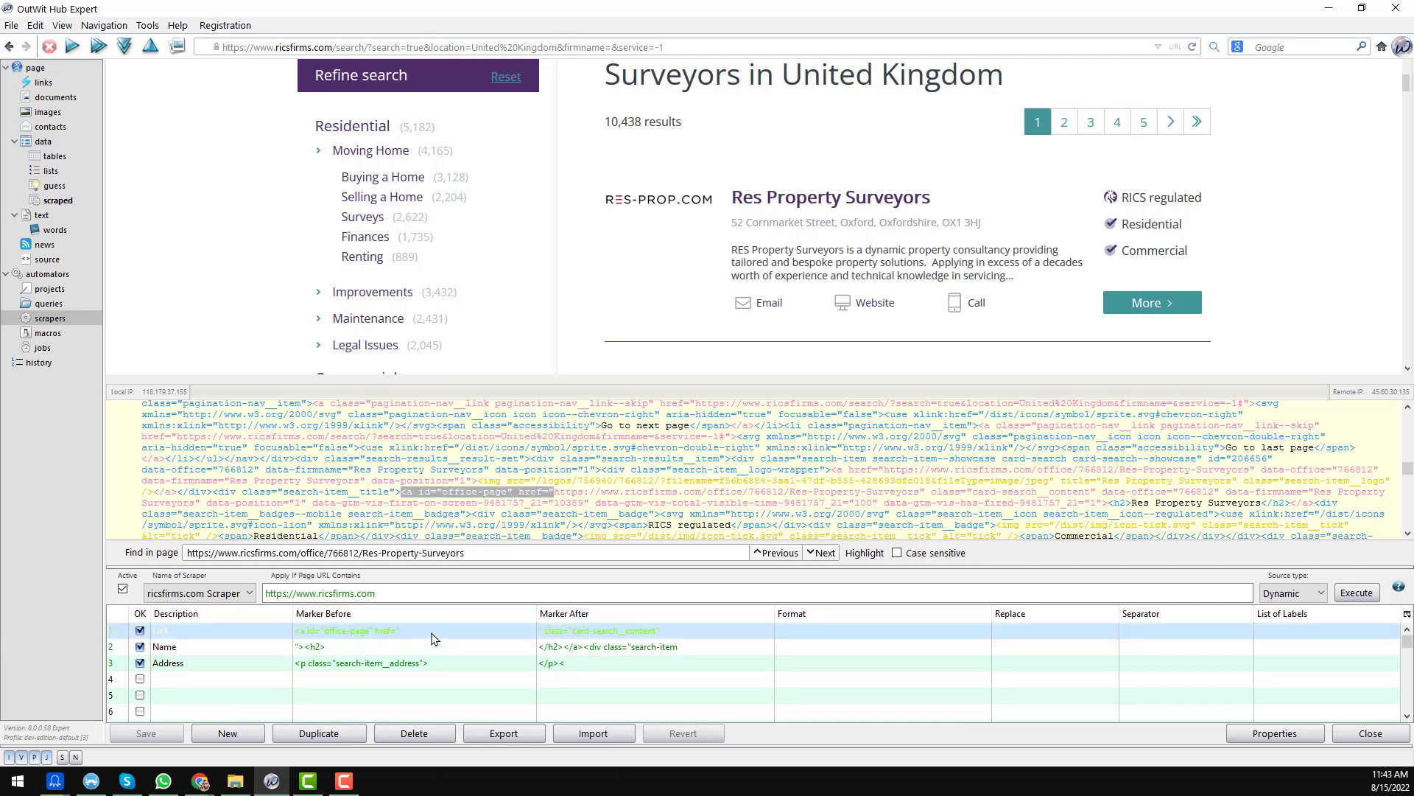
pyautogui.click(436, 628)
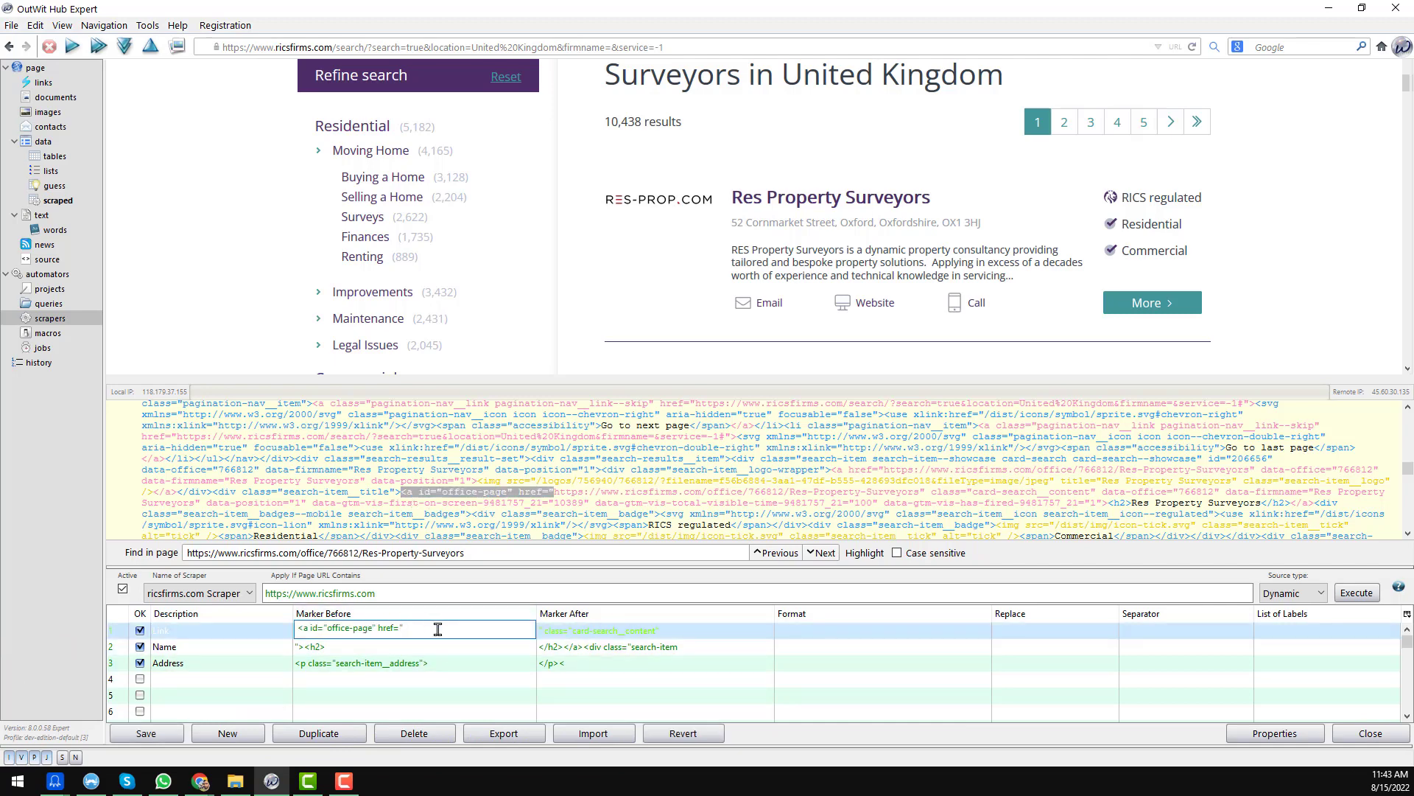
# Select " class="card-search__content" behind the listing URL in the source and check it against the Link row's Marker After value
pyautogui.click(919, 493)
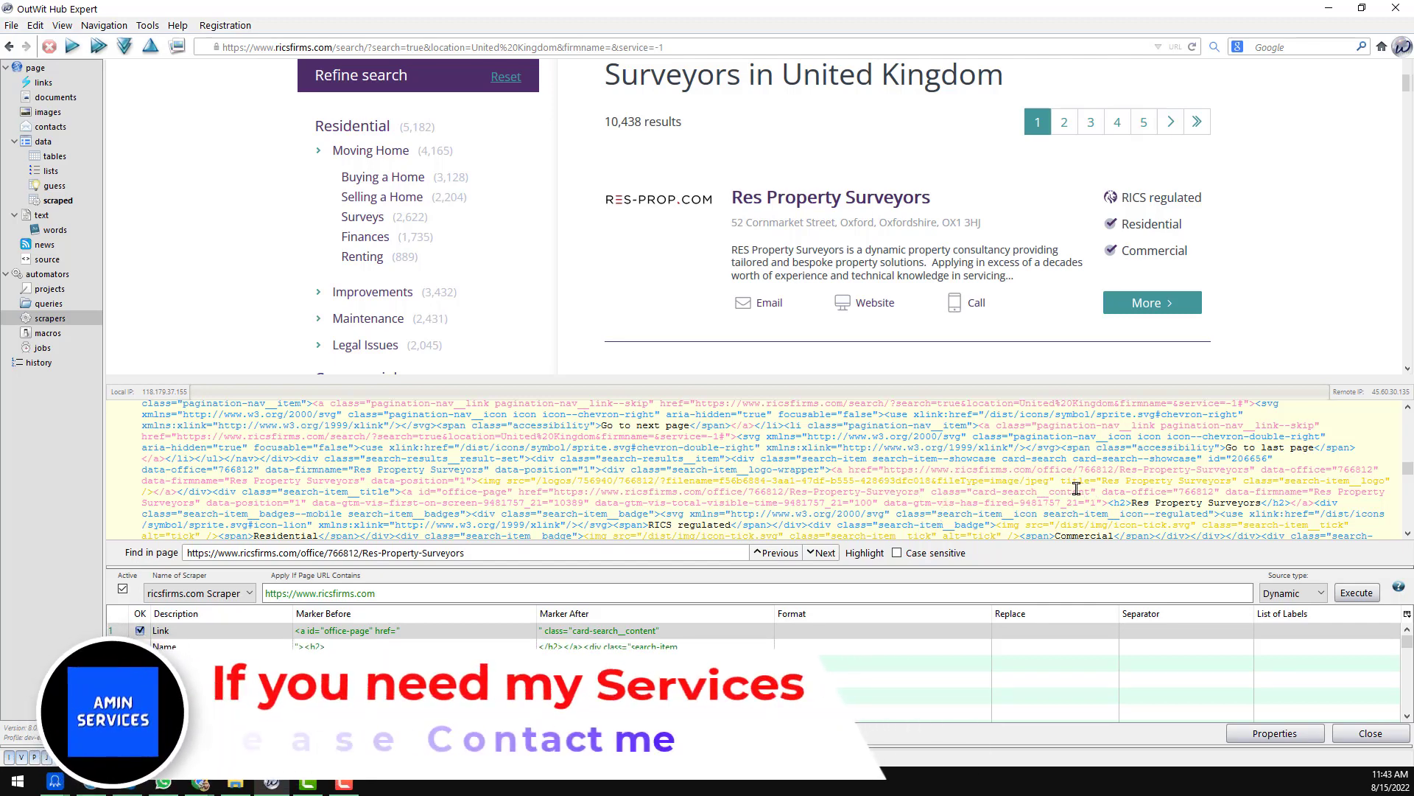
pyautogui.moveTo(920, 491); pyautogui.dragTo(1096, 492)
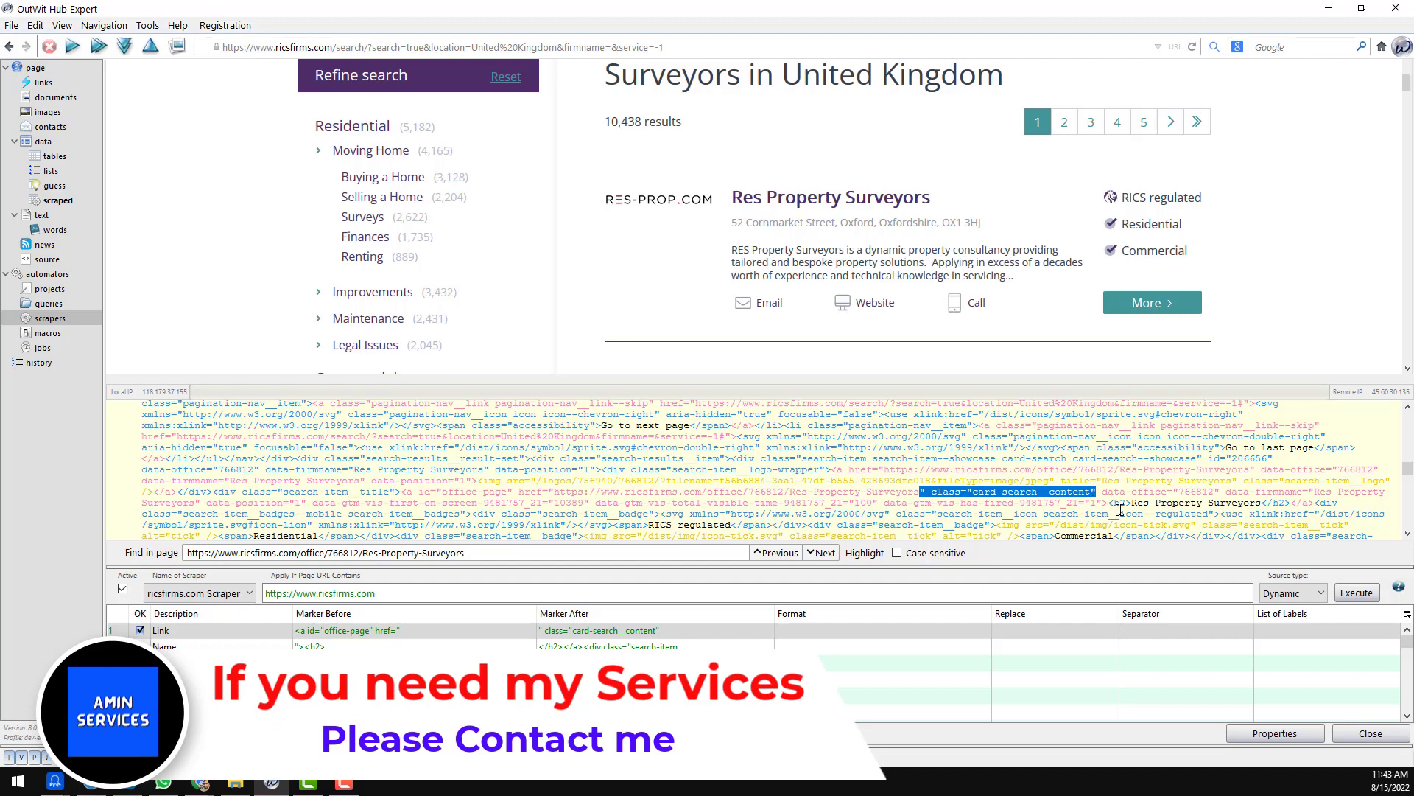
pyautogui.click(752, 631)
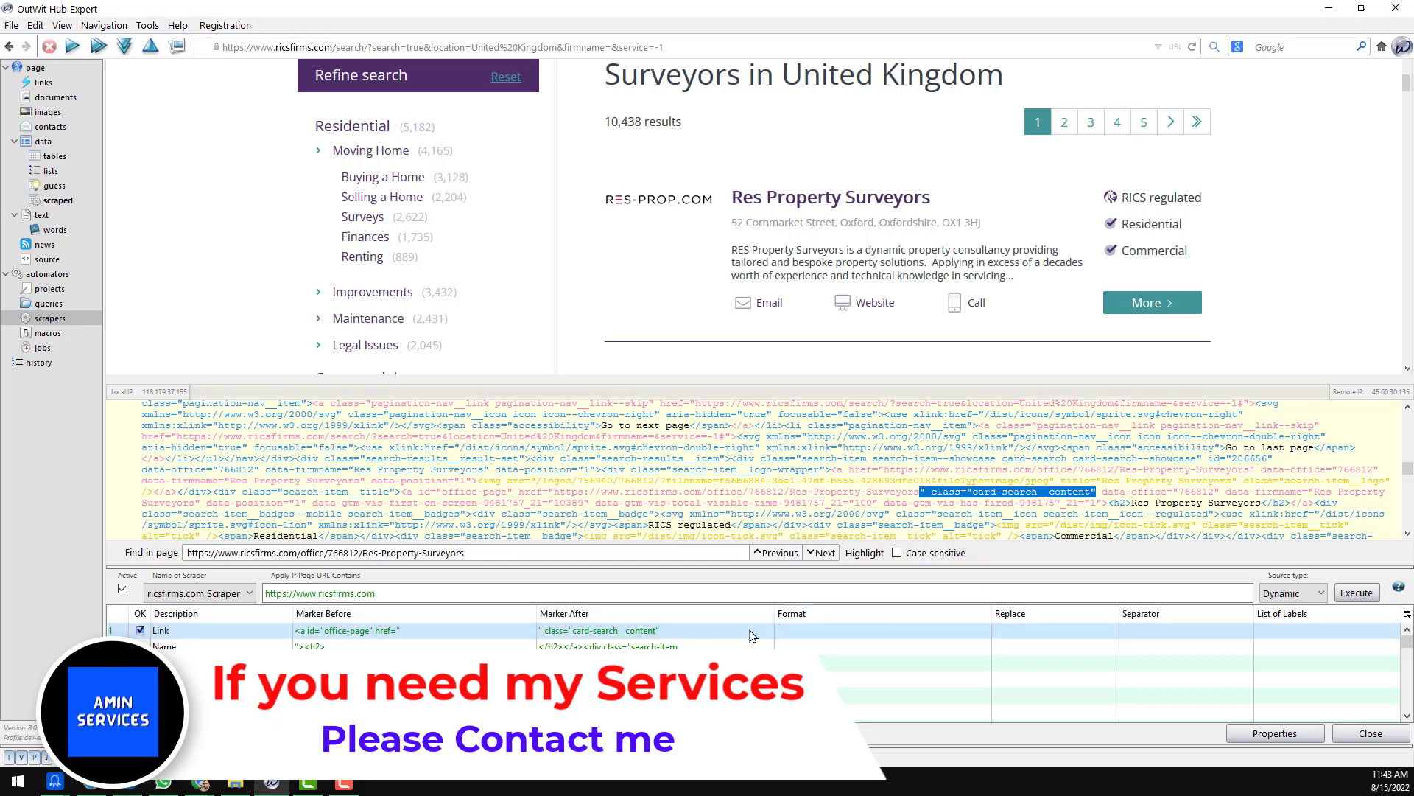
pyautogui.click(676, 633)
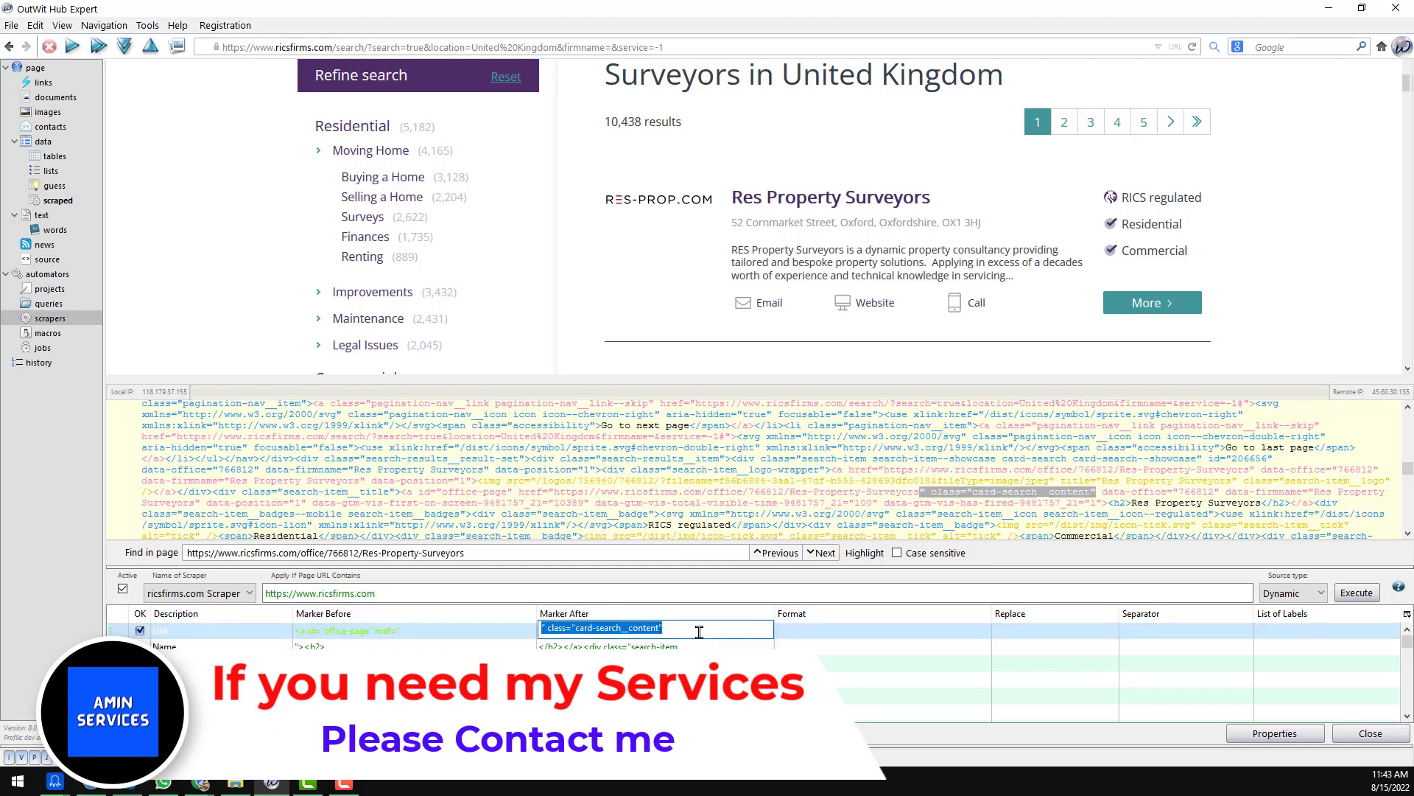
pyautogui.click(669, 630)
pyautogui.click(473, 646)
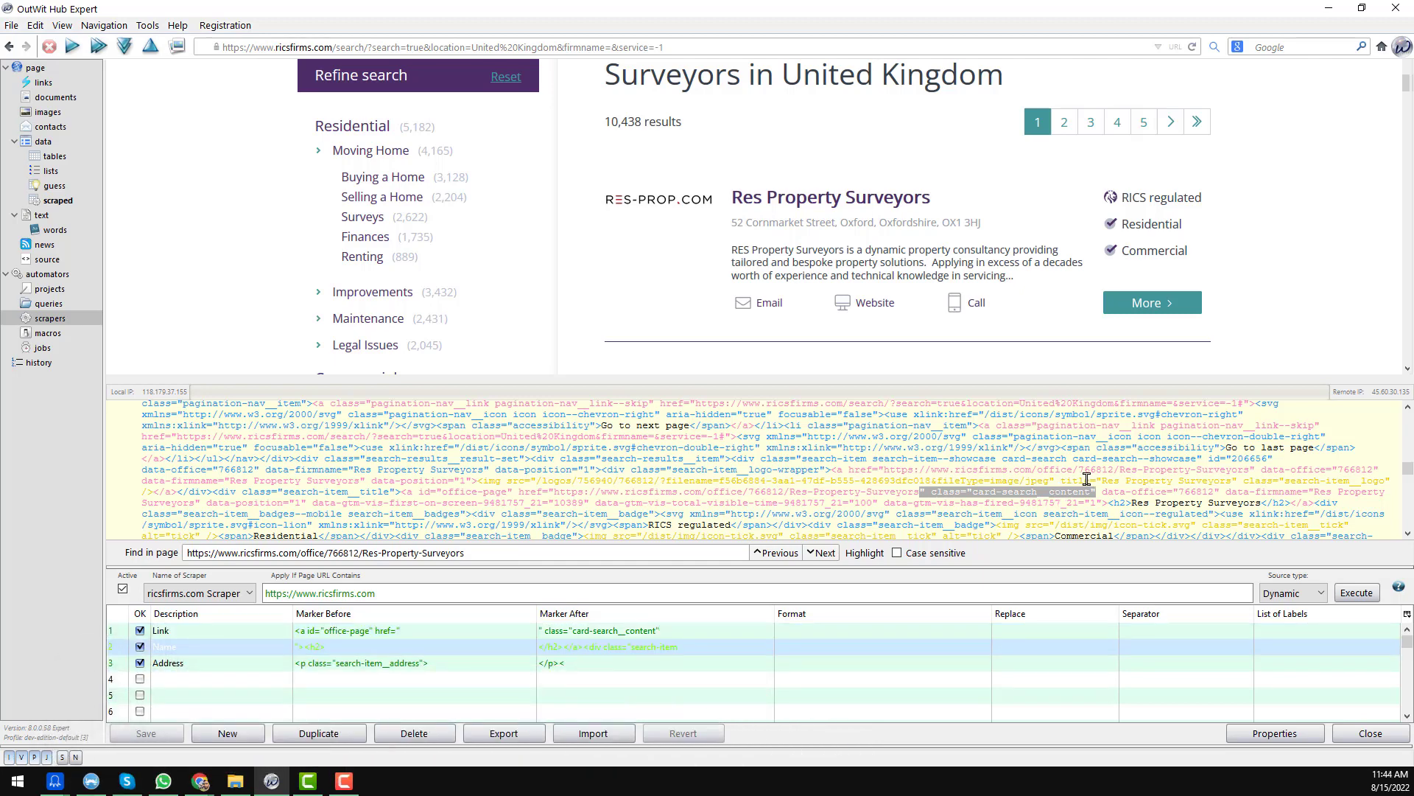
# Select "><h2> ahead of the Res Property Surveyors name in the source and check it against the Name row's Marker Before value
pyautogui.scroll(-2, 1131, 502)
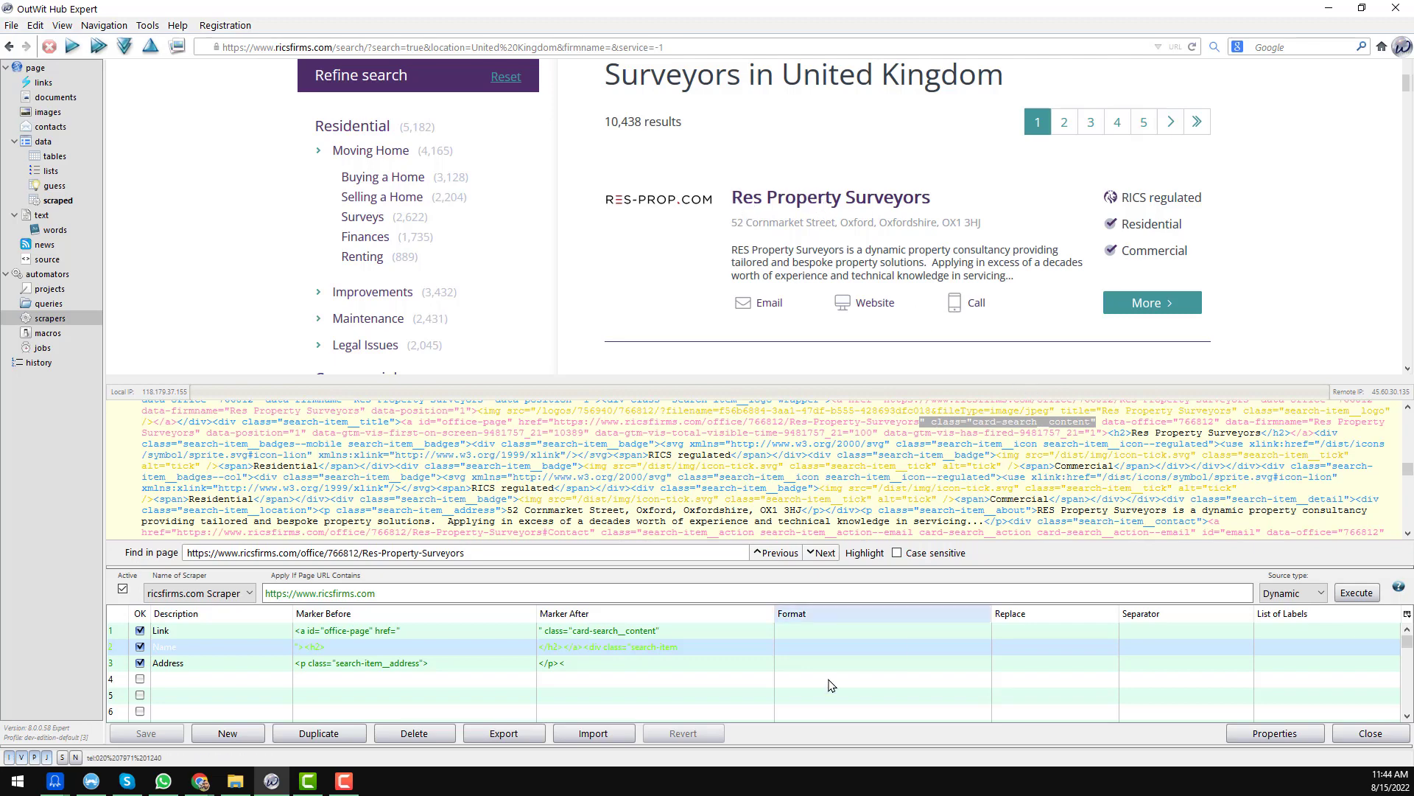
pyautogui.click(661, 667)
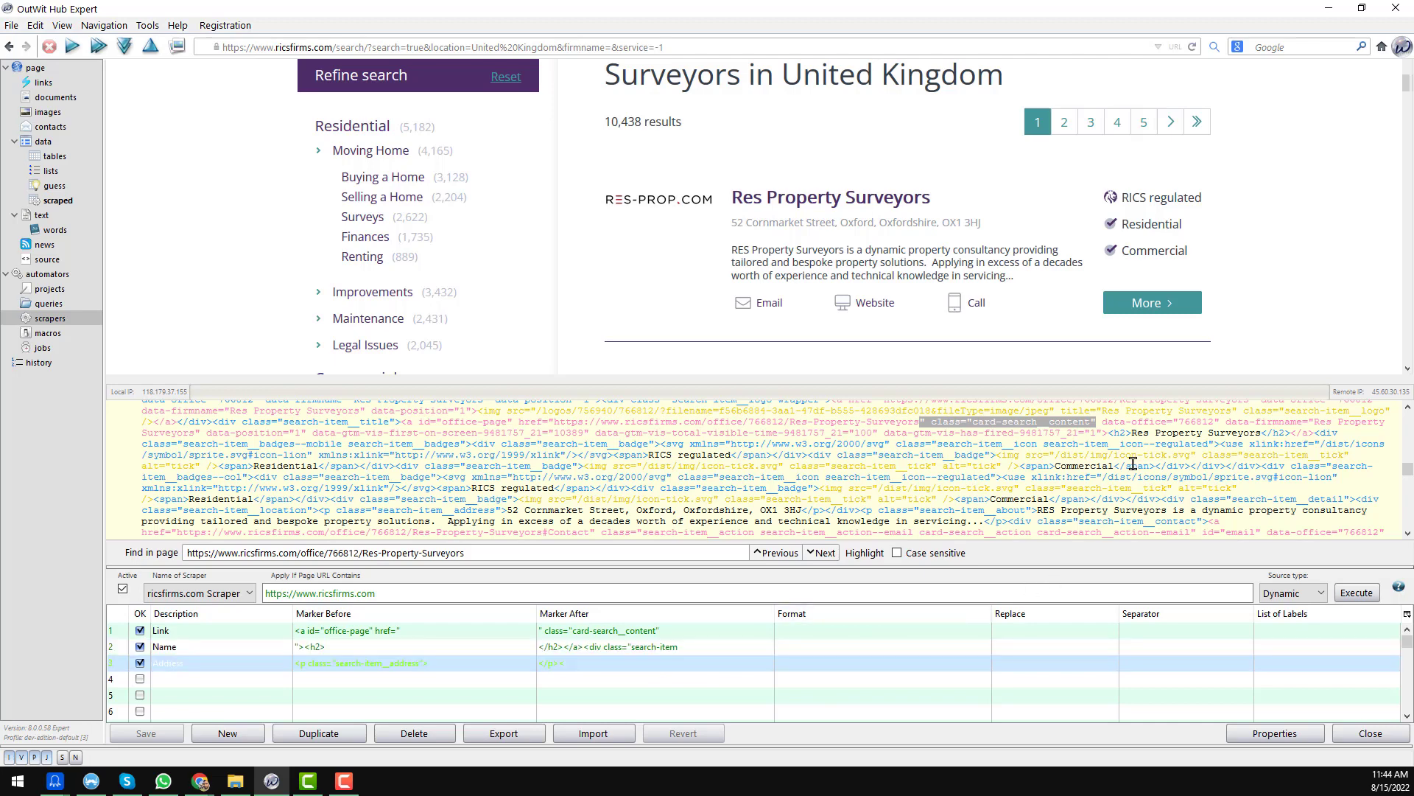
pyautogui.click(1131, 433)
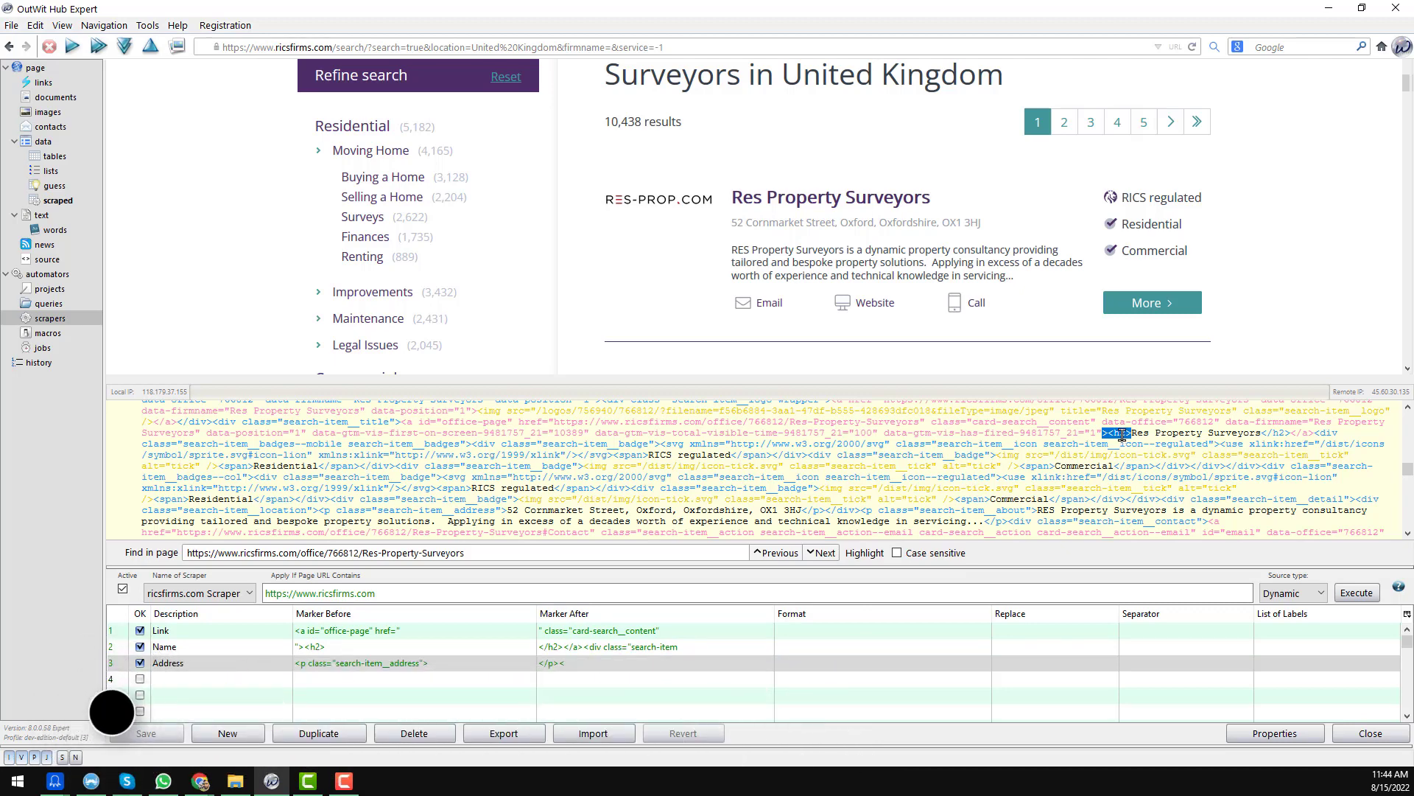
pyautogui.click(575, 654)
# Select </h2></a><div class="search-item__ behind the firm name in the source and compare it with the Name row's Marker After value
pyautogui.click(1262, 433)
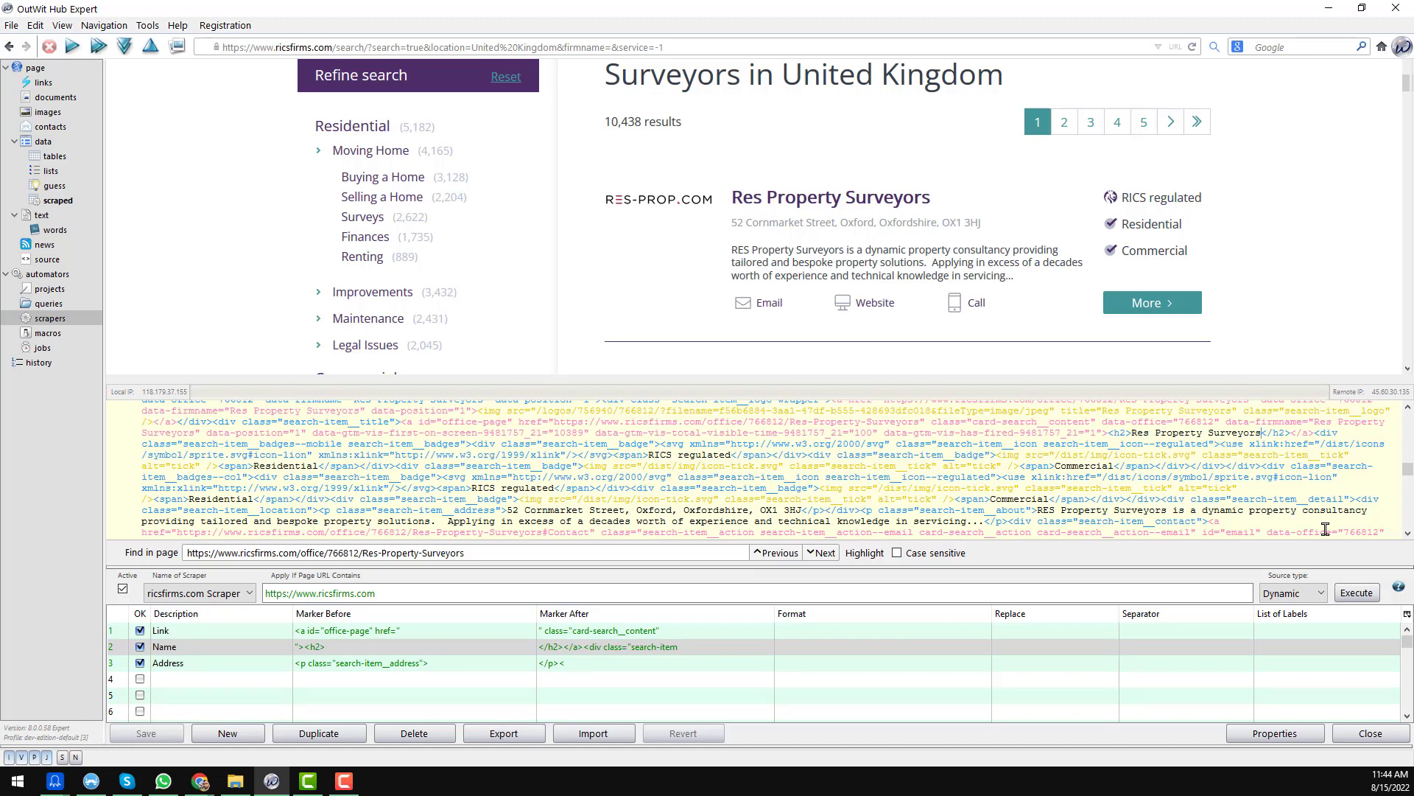
pyautogui.hotkey('shift', 'Right')
pyautogui.hotkey('shift', 'Right')
pyautogui.hotkey('shift', 'Right')
pyautogui.hotkey('shift', 'Right')
pyautogui.hotkey('shift', 'Right')
pyautogui.hotkey('shift', 'Right')
pyautogui.hotkey('shift', 'Right')
pyautogui.hotkey('shift', 'Right')
pyautogui.hotkey('shift', 'Right')
pyautogui.hotkey('shift', 'Right')
pyautogui.hotkey('shift', 'Right')
pyautogui.hotkey('shift', 'Right')
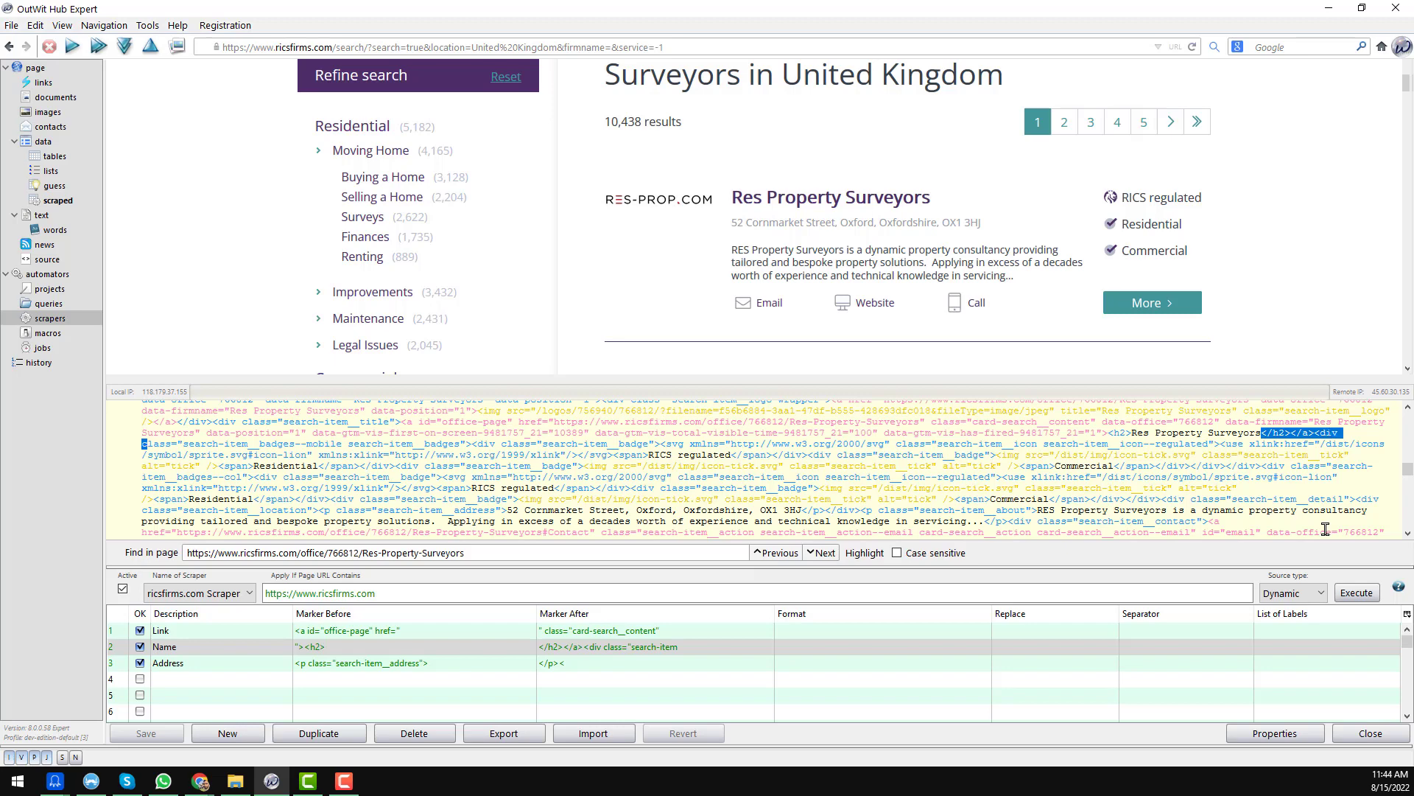
pyautogui.hotkey('shift', 'Right')
pyautogui.hotkey('shift', 'Right')
pyautogui.hotkey('shift', 'Right')
pyautogui.hotkey('shift', 'Right')
pyautogui.hotkey('shift', 'Right')
pyautogui.hotkey('shift', 'Right')
pyautogui.hotkey('shift', 'Right')
pyautogui.hotkey('shift', 'Right')
pyautogui.hotkey('shift', 'Right')
pyautogui.hotkey('shift', 'Right')
pyautogui.hotkey('shift', 'Right')
pyautogui.hotkey('shift', 'Right')
pyautogui.hotkey('shift', 'Right')
pyautogui.hotkey('shift', 'Right')
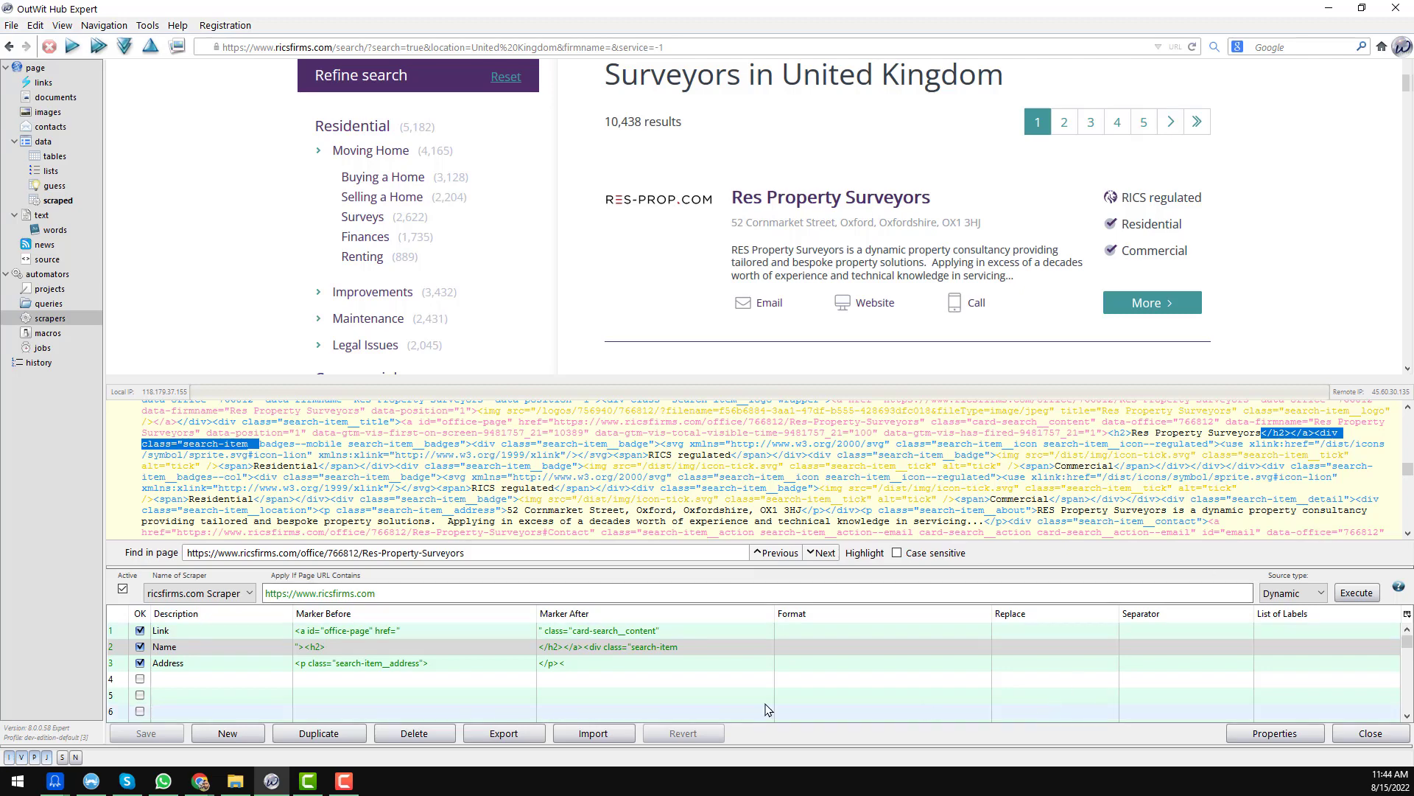
pyautogui.click(693, 648)
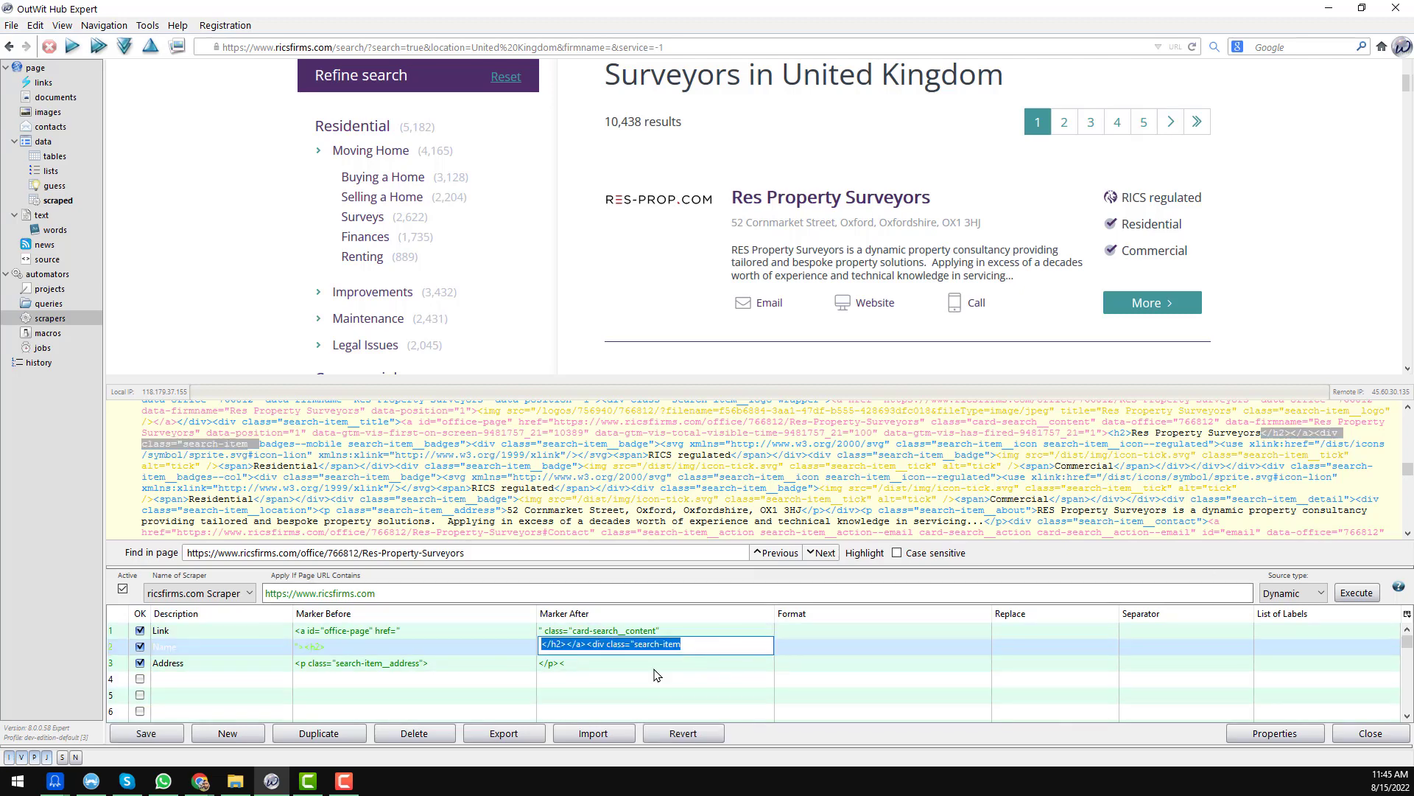
# Find the Address row's Marker Before value, <p class="search-item__address">, in the page source
pyautogui.click(506, 665)
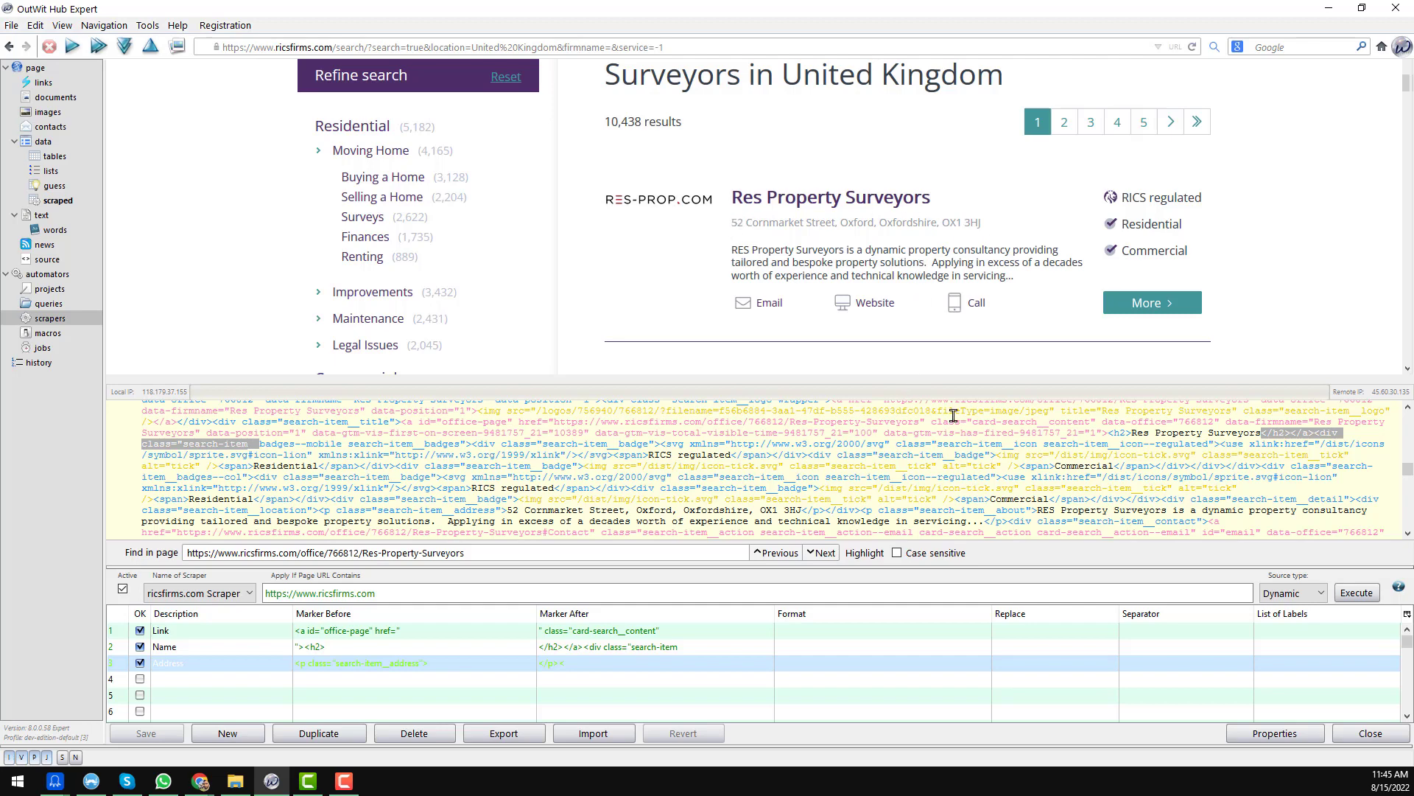
pyautogui.scroll(-2, 1084, 477)
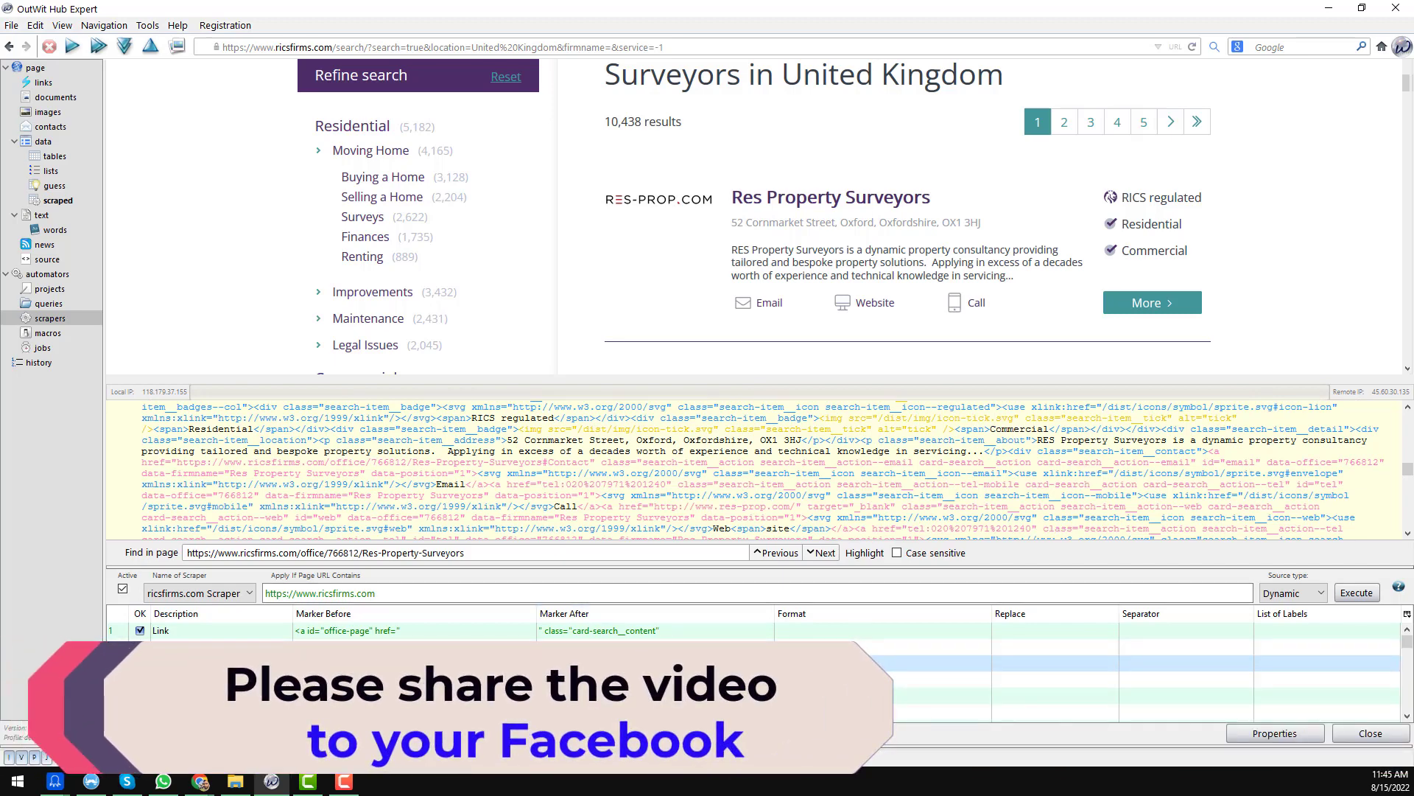
pyautogui.click(547, 557)
pyautogui.hotkey('ctrl', 'a')
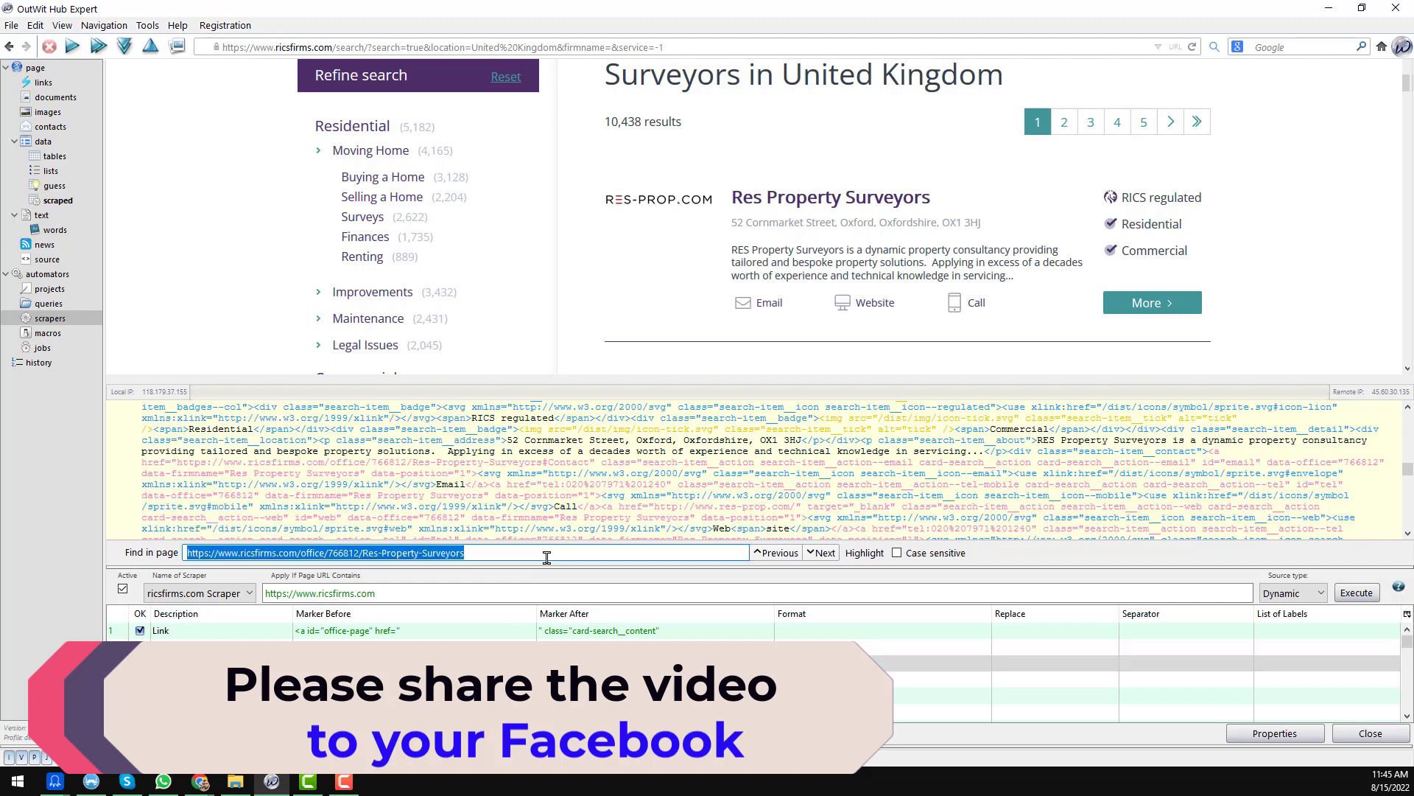
pyautogui.write('<p class="search-item__address">')
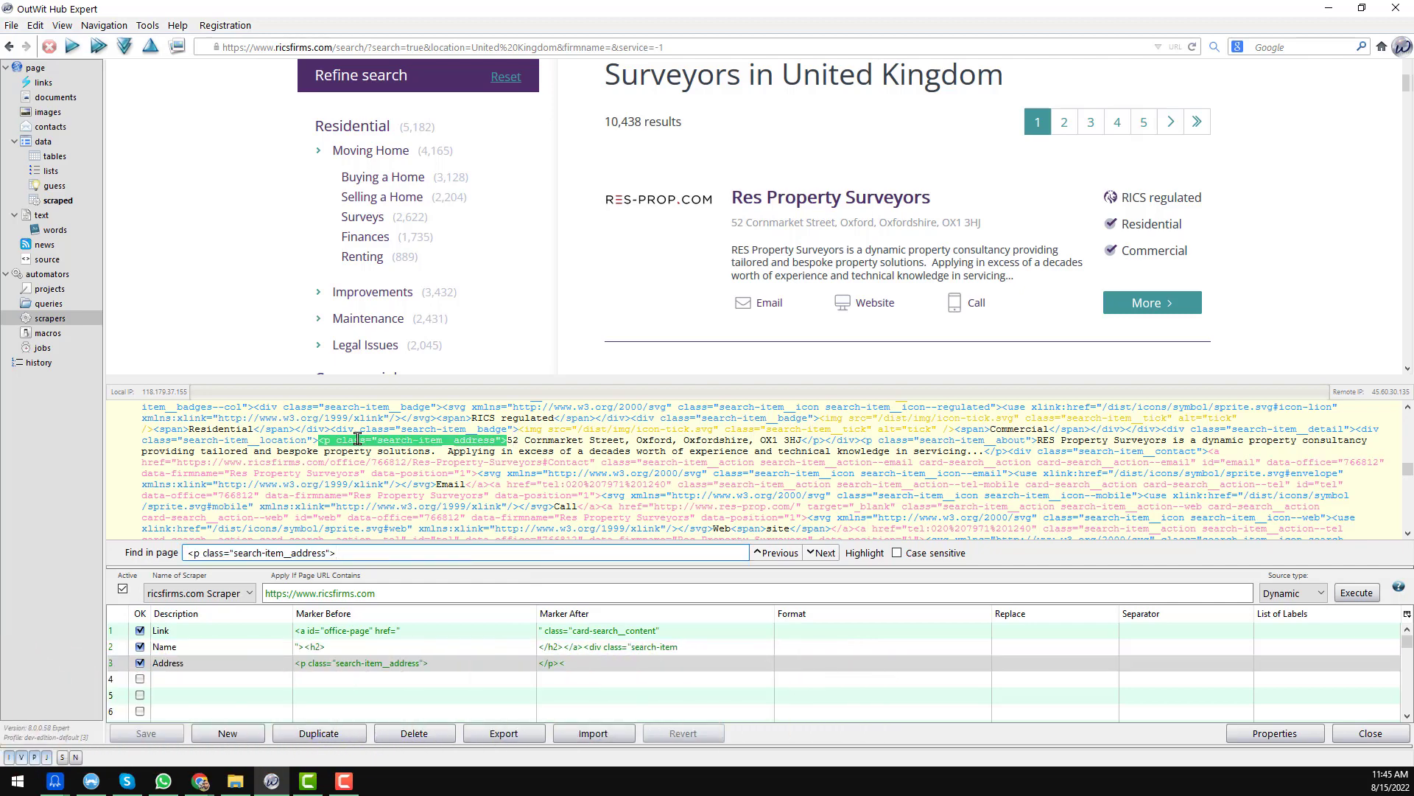
# Copy the Address row's Marker After value, </p><, and find it behind the listing's address in the page source
pyautogui.click(565, 663)
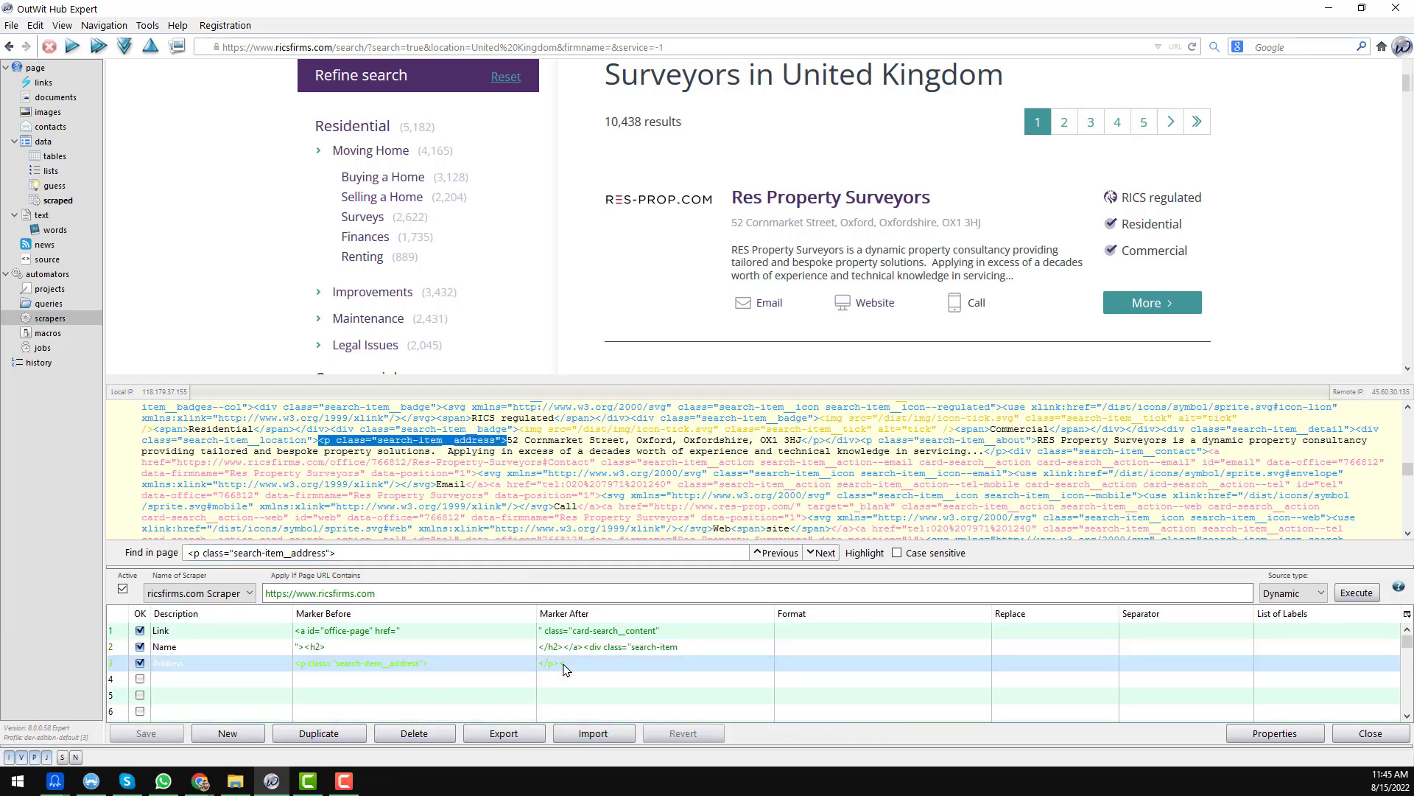
pyautogui.click(565, 663)
pyautogui.hotkey('ctrl', 'c')
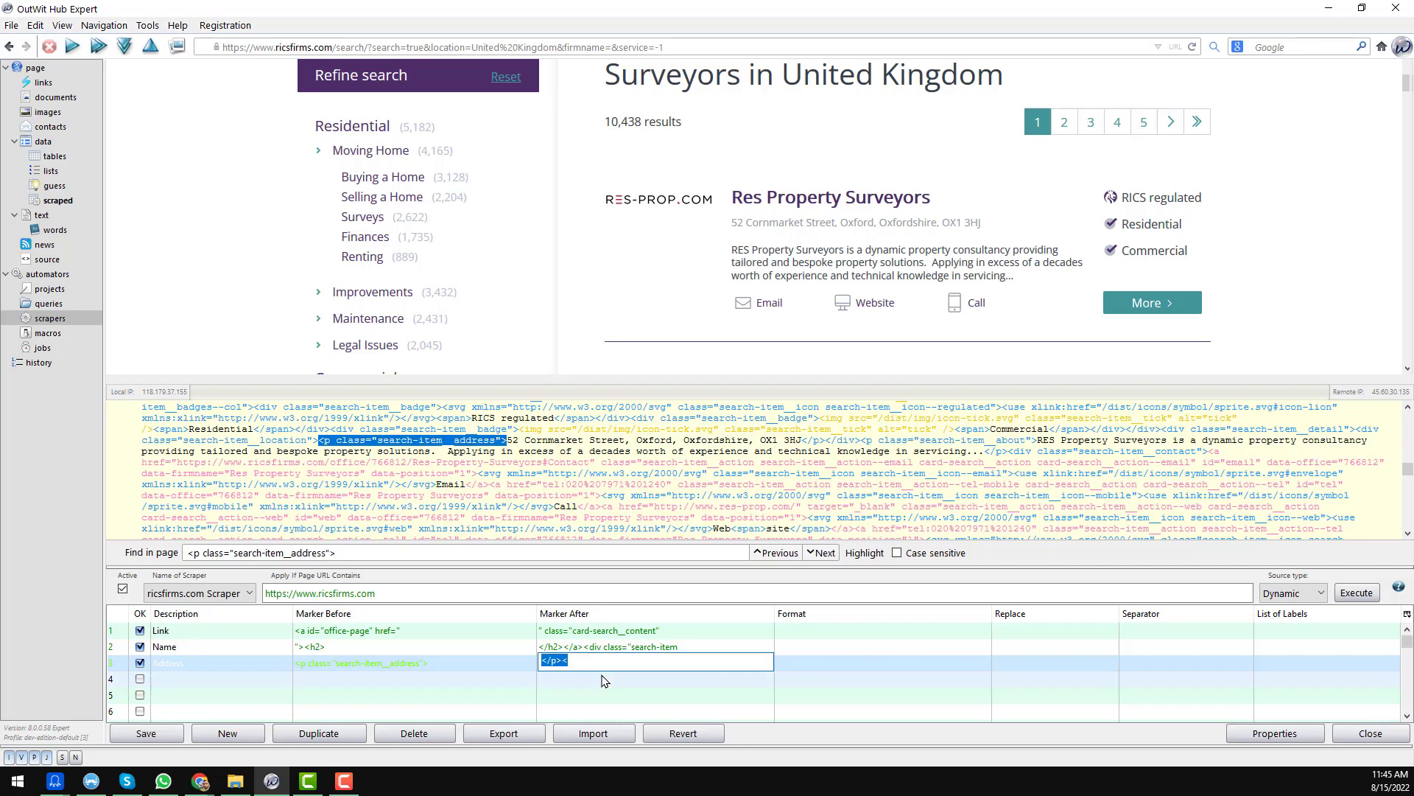
pyautogui.click(540, 552)
pyautogui.hotkey('ctrl', 'a')
pyautogui.hotkey('ctrl', 'v')
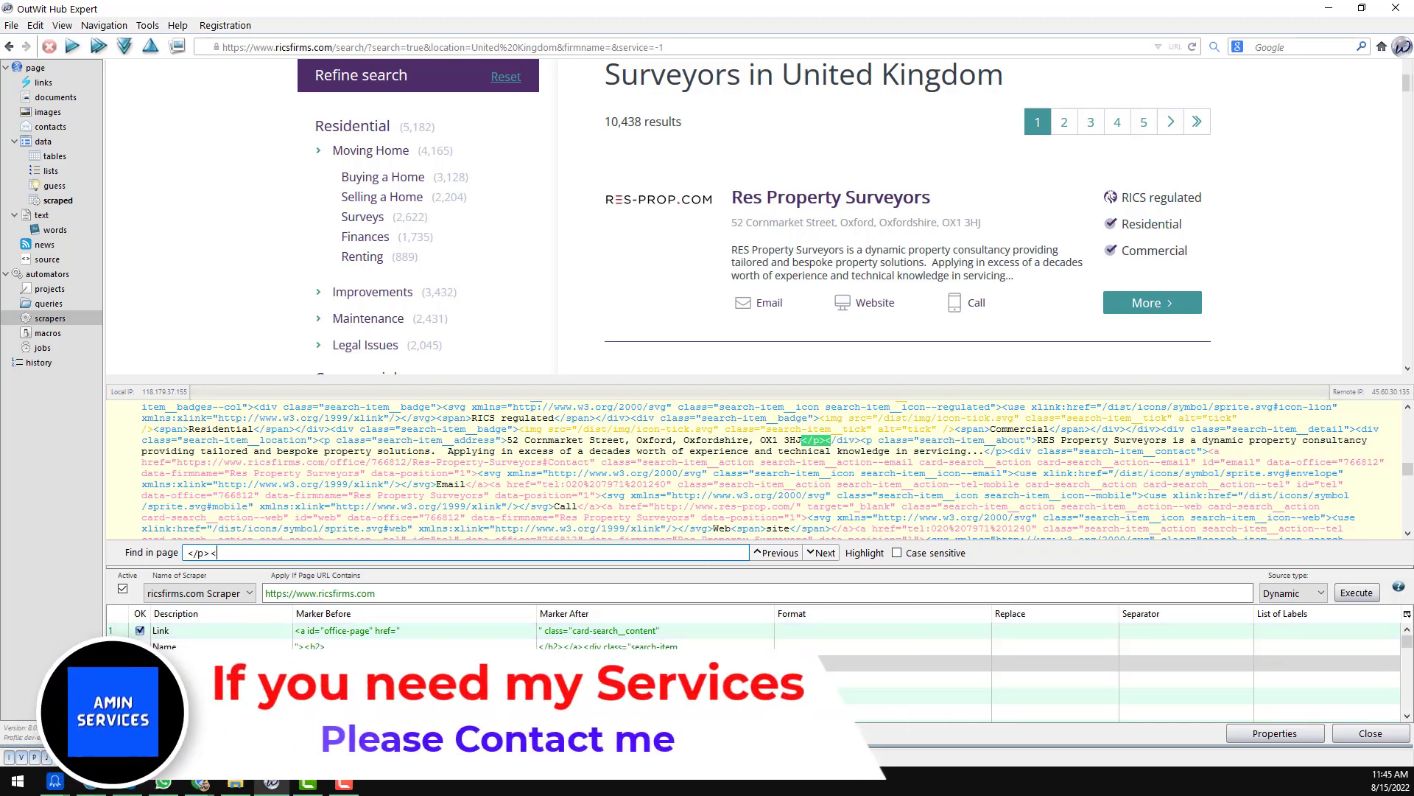
pyautogui.click(671, 633)
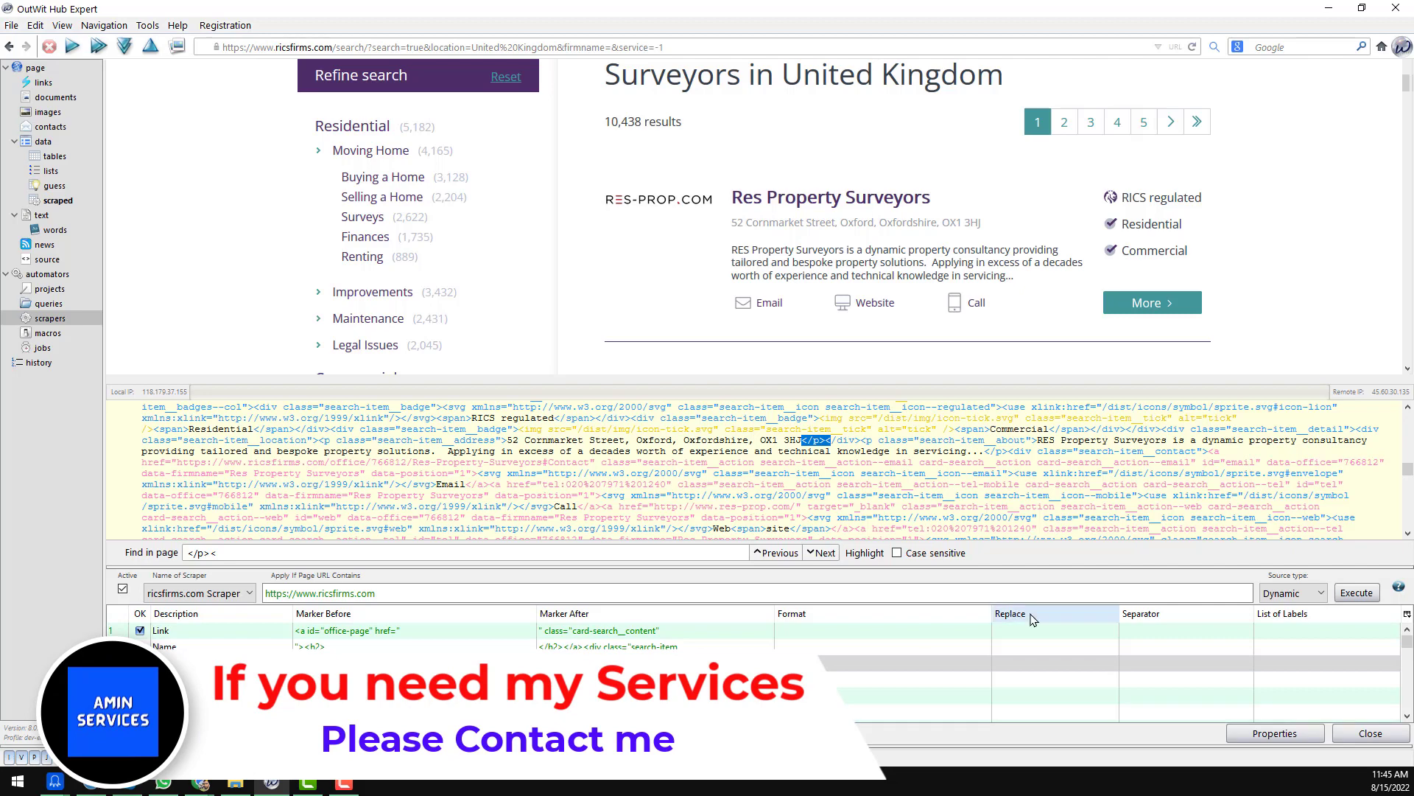
# Execute the ricsfirms.com scraper and delete all rows from the scraped results
pyautogui.click(1361, 598)
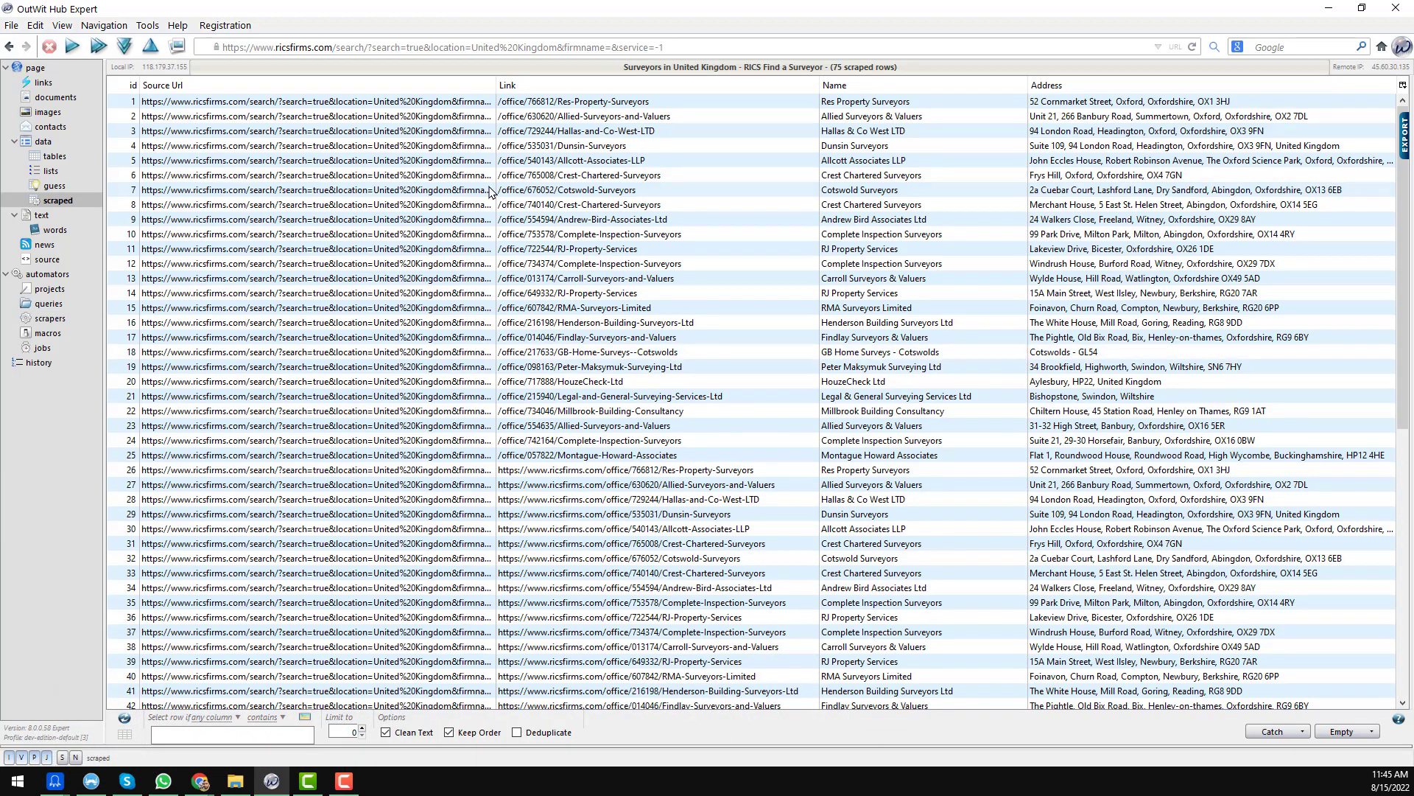
pyautogui.click(524, 233)
pyautogui.hotkey('ctrl', 'a')
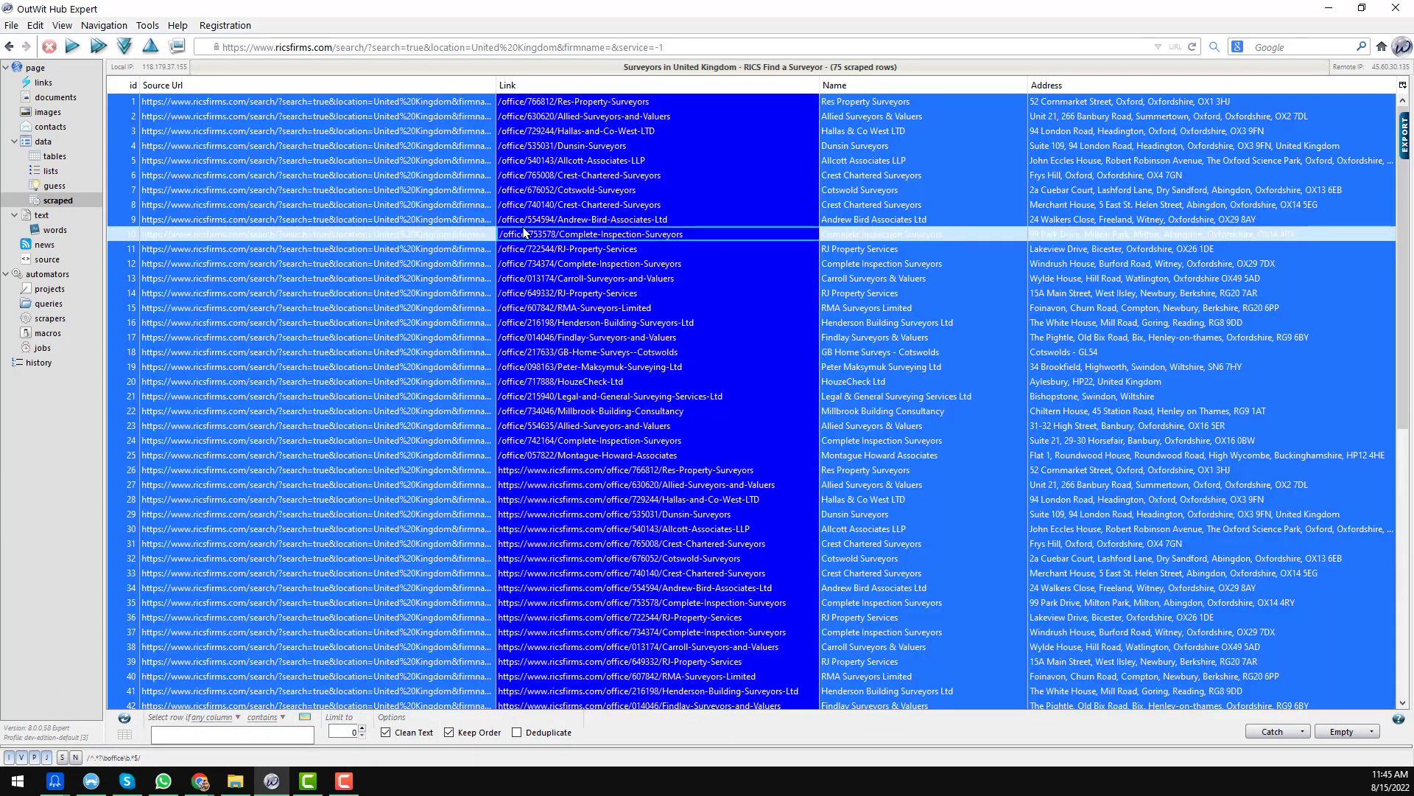
pyautogui.press('Delete')
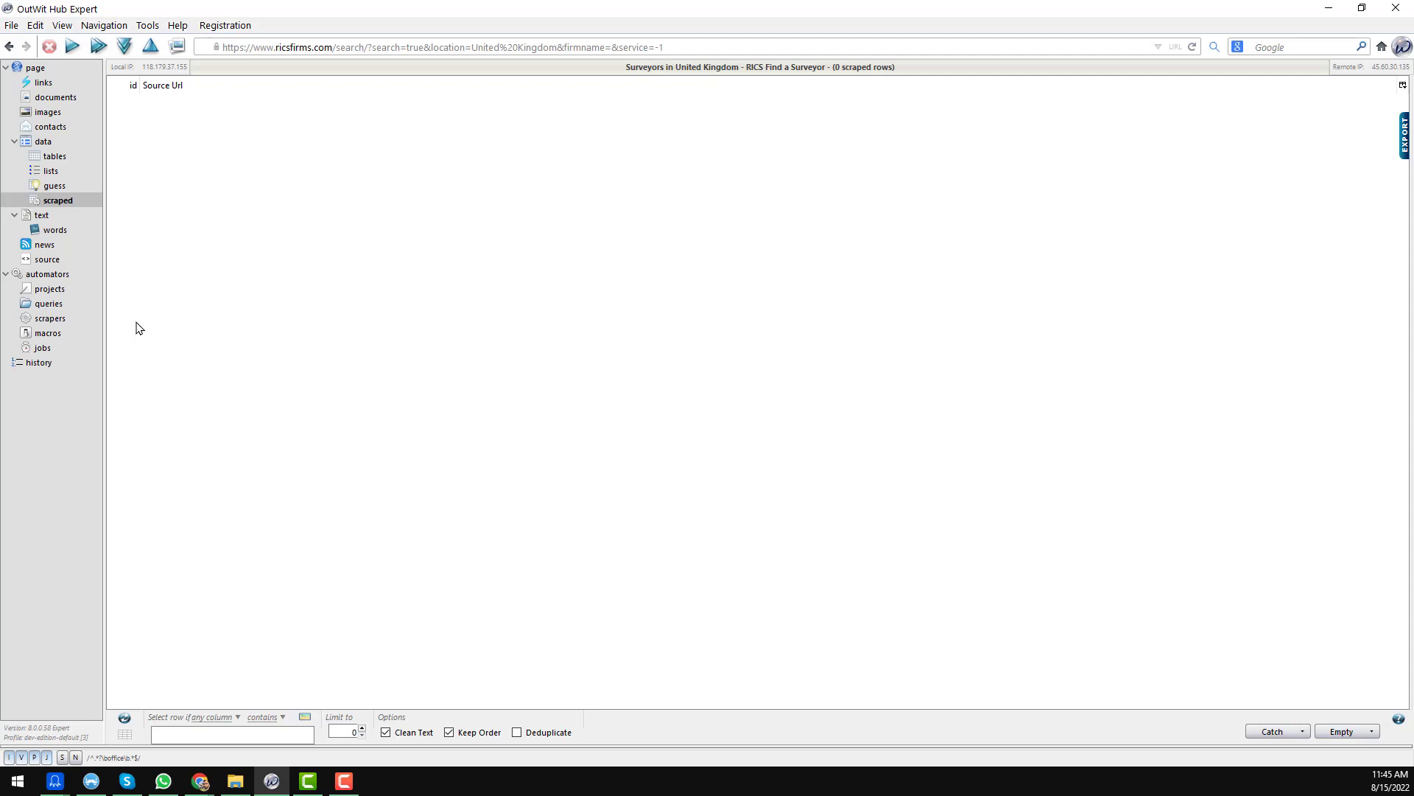
# Return to the scraper editor and execute the ricsfirms.com scraper on the search page again
pyautogui.click(83, 324)
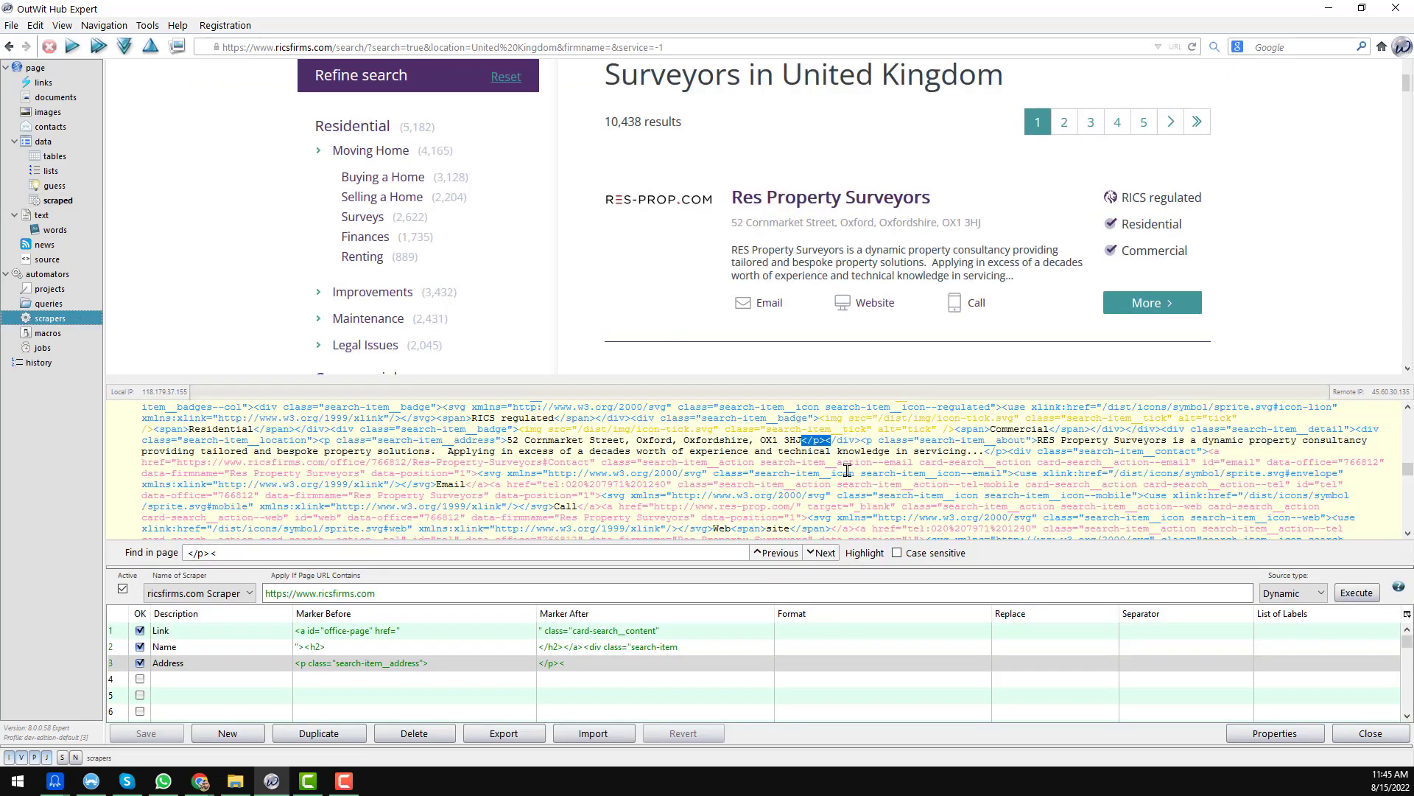
pyautogui.click(1361, 594)
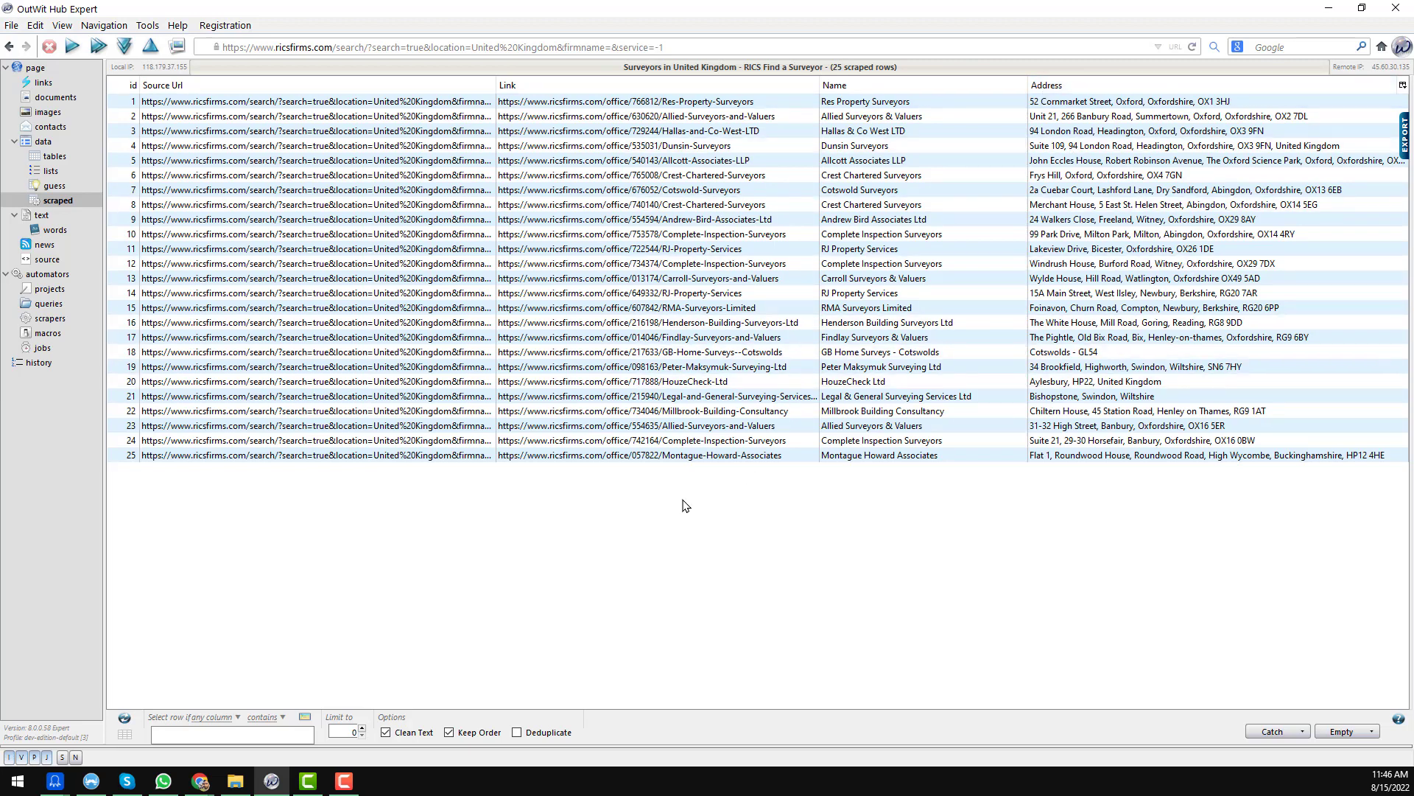
# Try to load page 2 of the United Kingdom search results by changing the last digit of the page address to 2
pyautogui.click(717, 48)
pyautogui.press('BackSpace')
pyautogui.write('2')
pyautogui.press('Return')
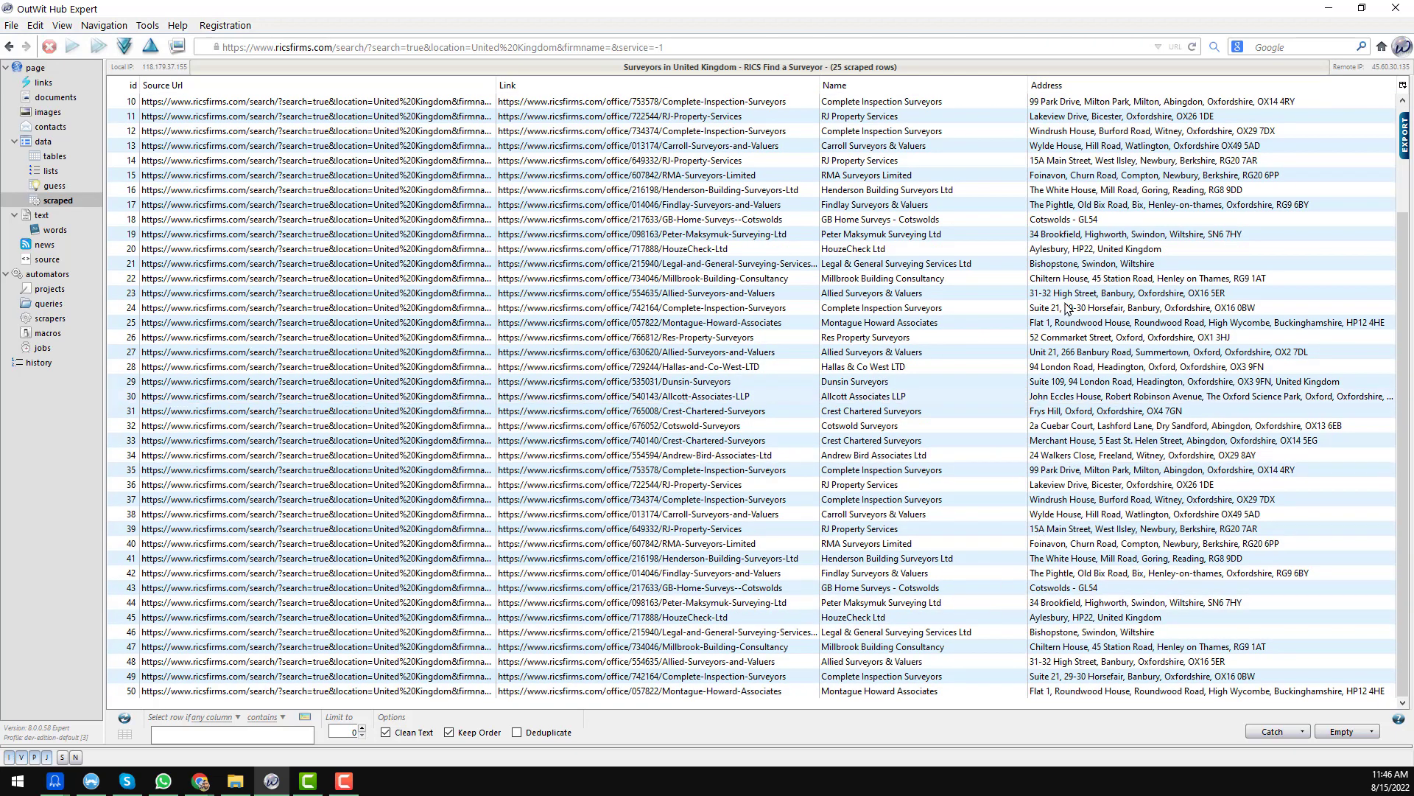
pyautogui.click(840, 48)
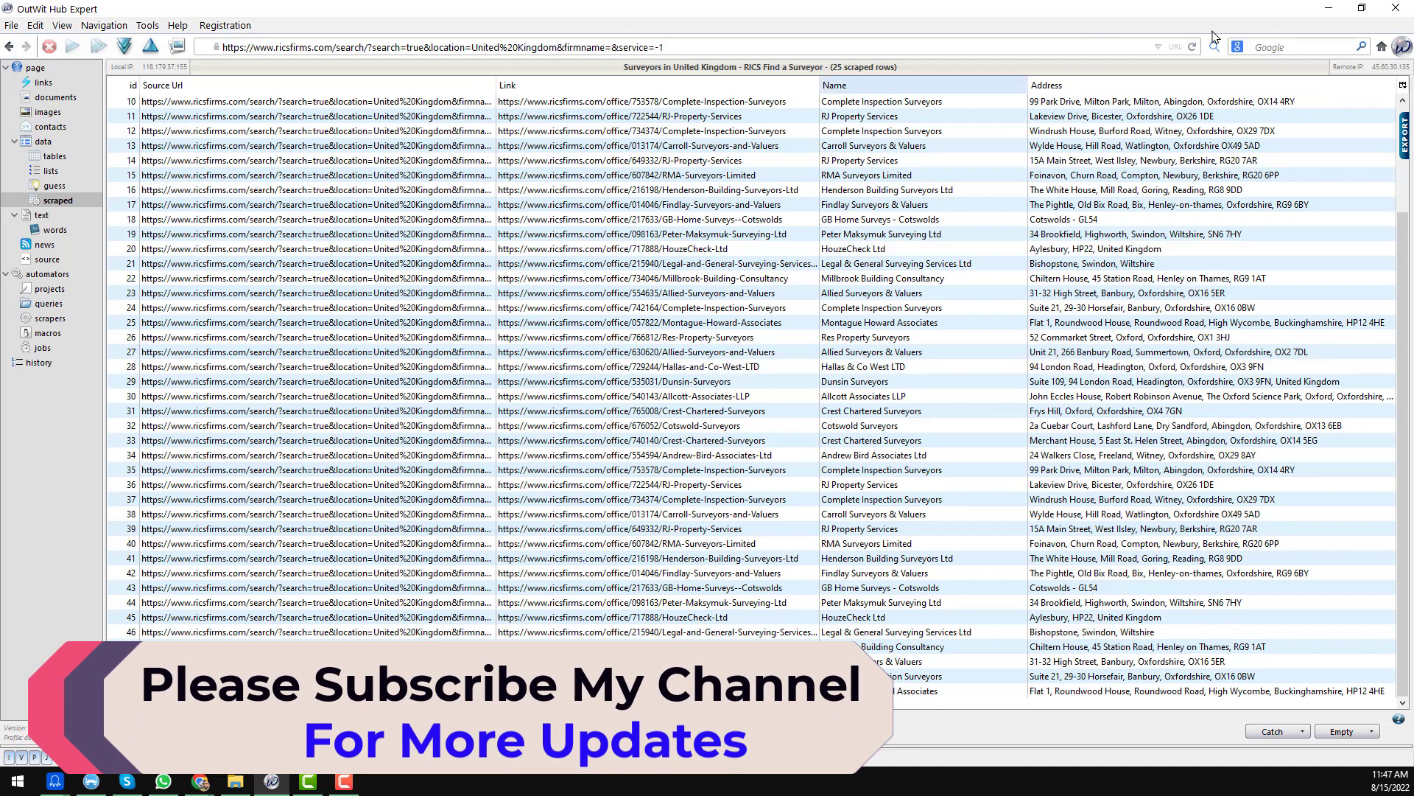
# Switch to Chrome and open the North West Surveyors Ltd listing from results page 2 in a new tab
pyautogui.click(1329, 8)
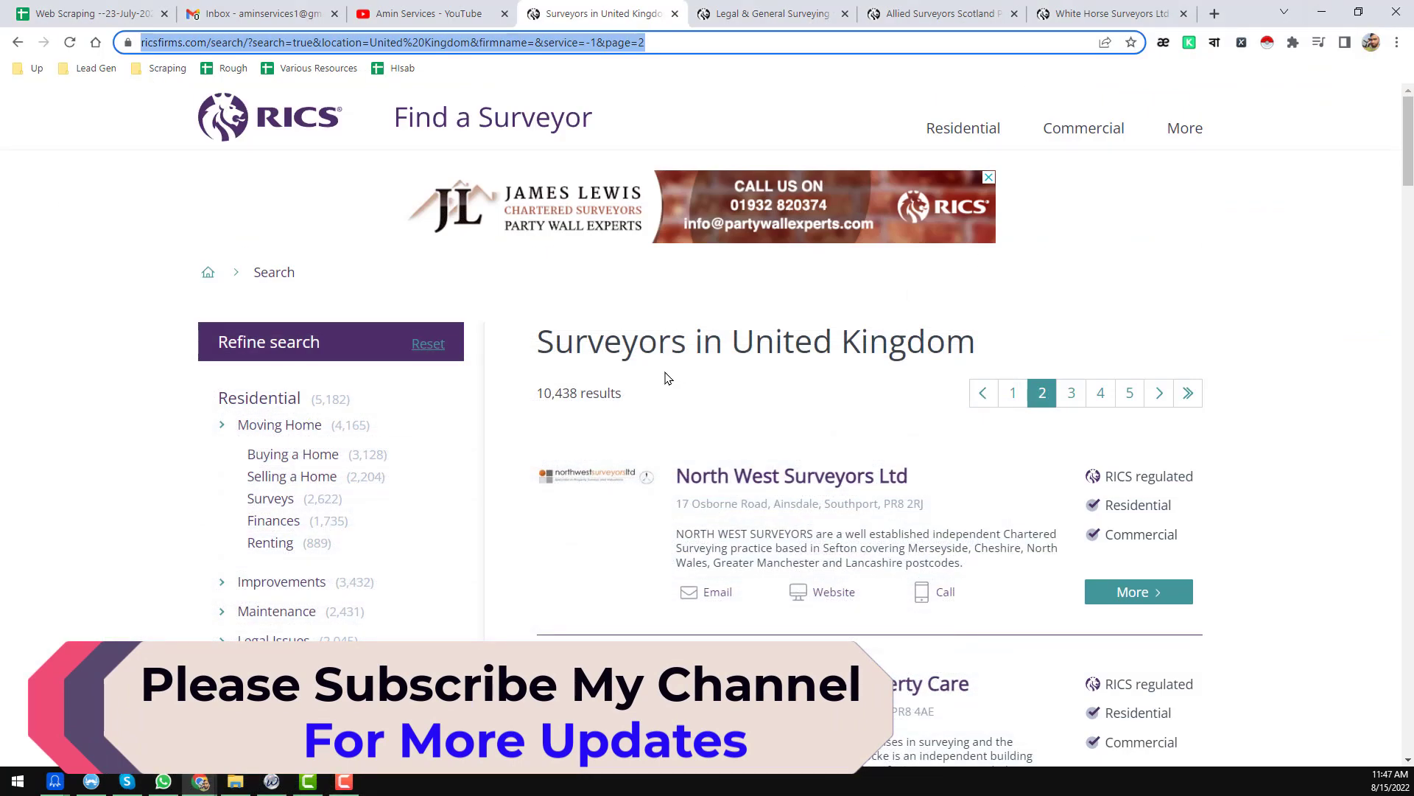
pyautogui.scroll(-3, 814, 208)
pyautogui.rightClick(814, 209)
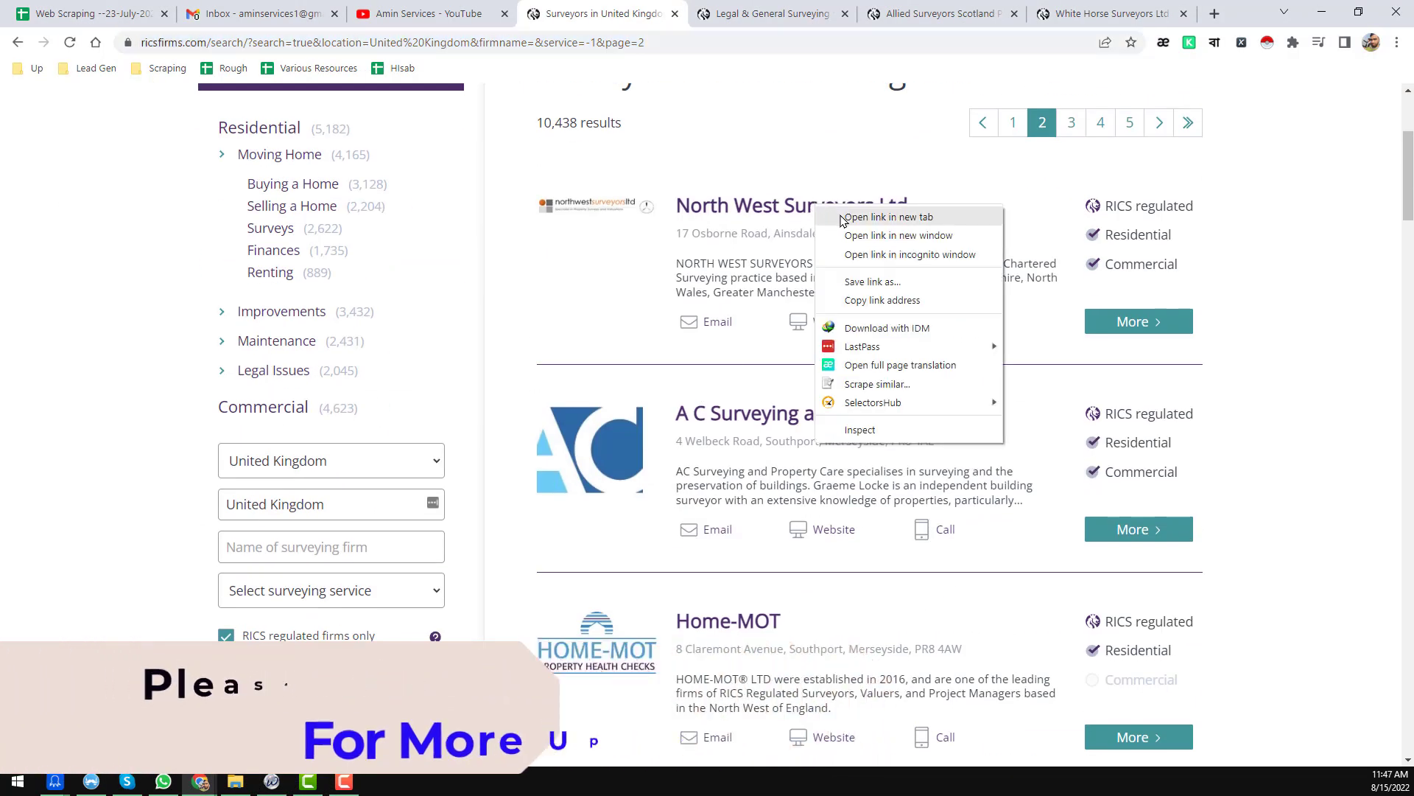
pyautogui.click(847, 215)
pyautogui.click(708, 6)
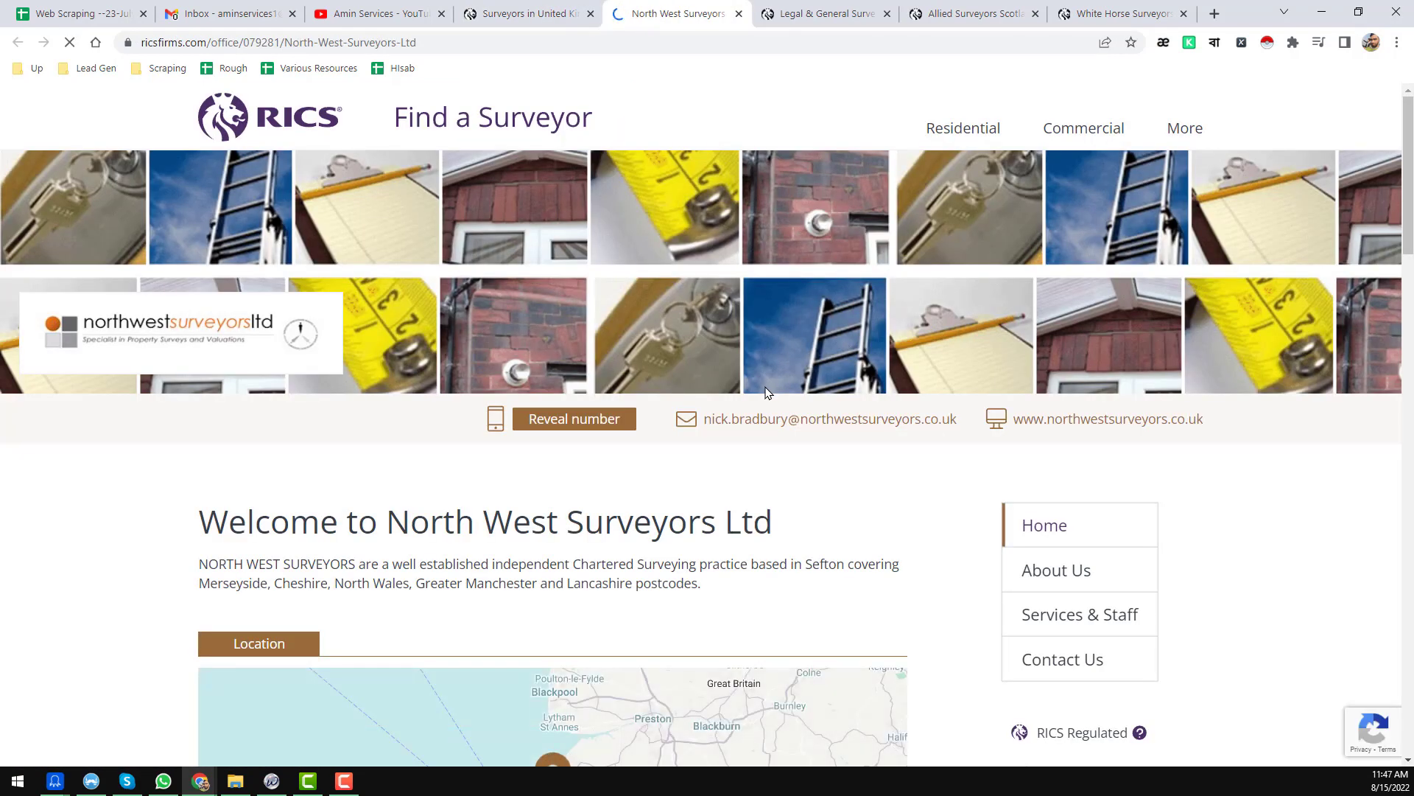
# Reveal the phone number on the North West Surveyors Ltd profile and review its contact details
pyautogui.scroll(-3, 766, 394)
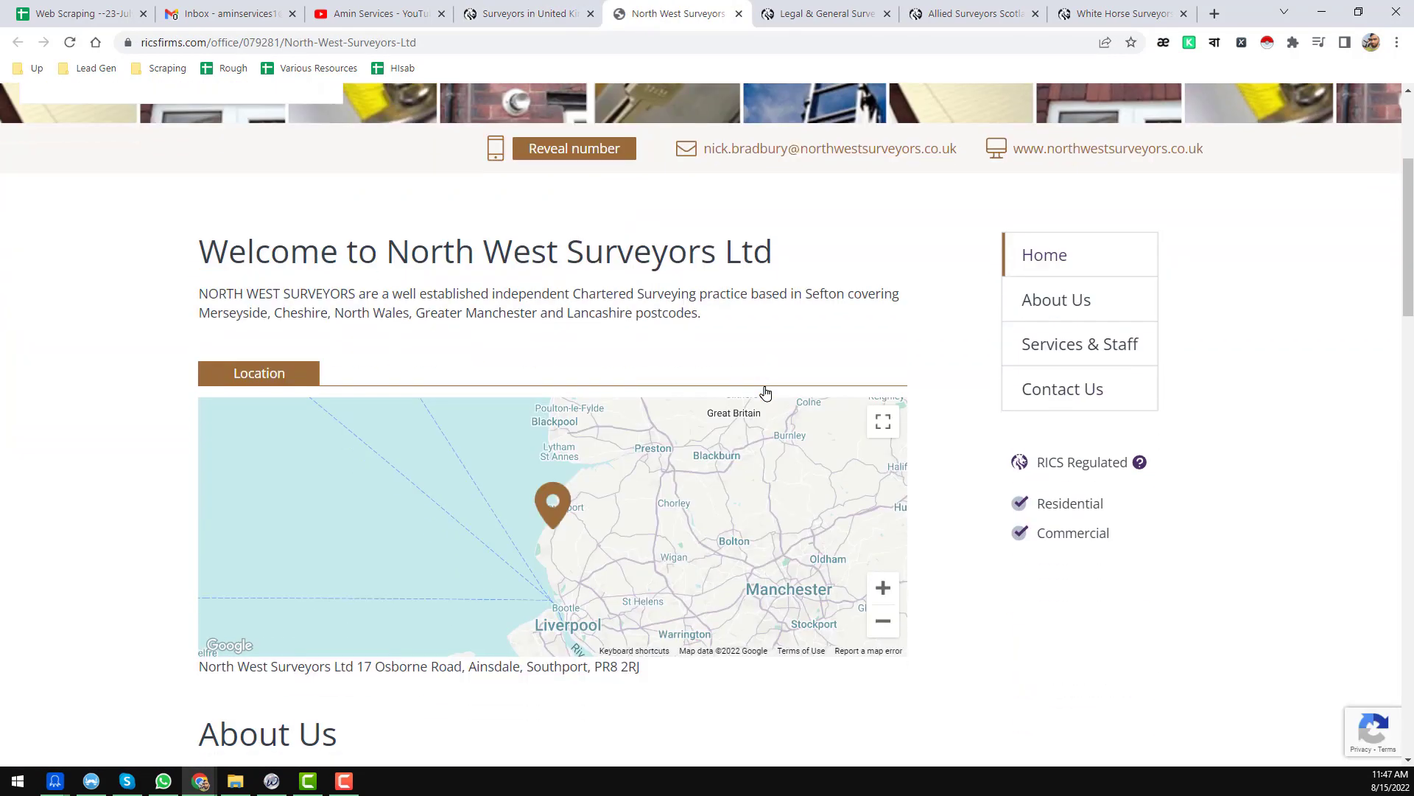
pyautogui.click(596, 155)
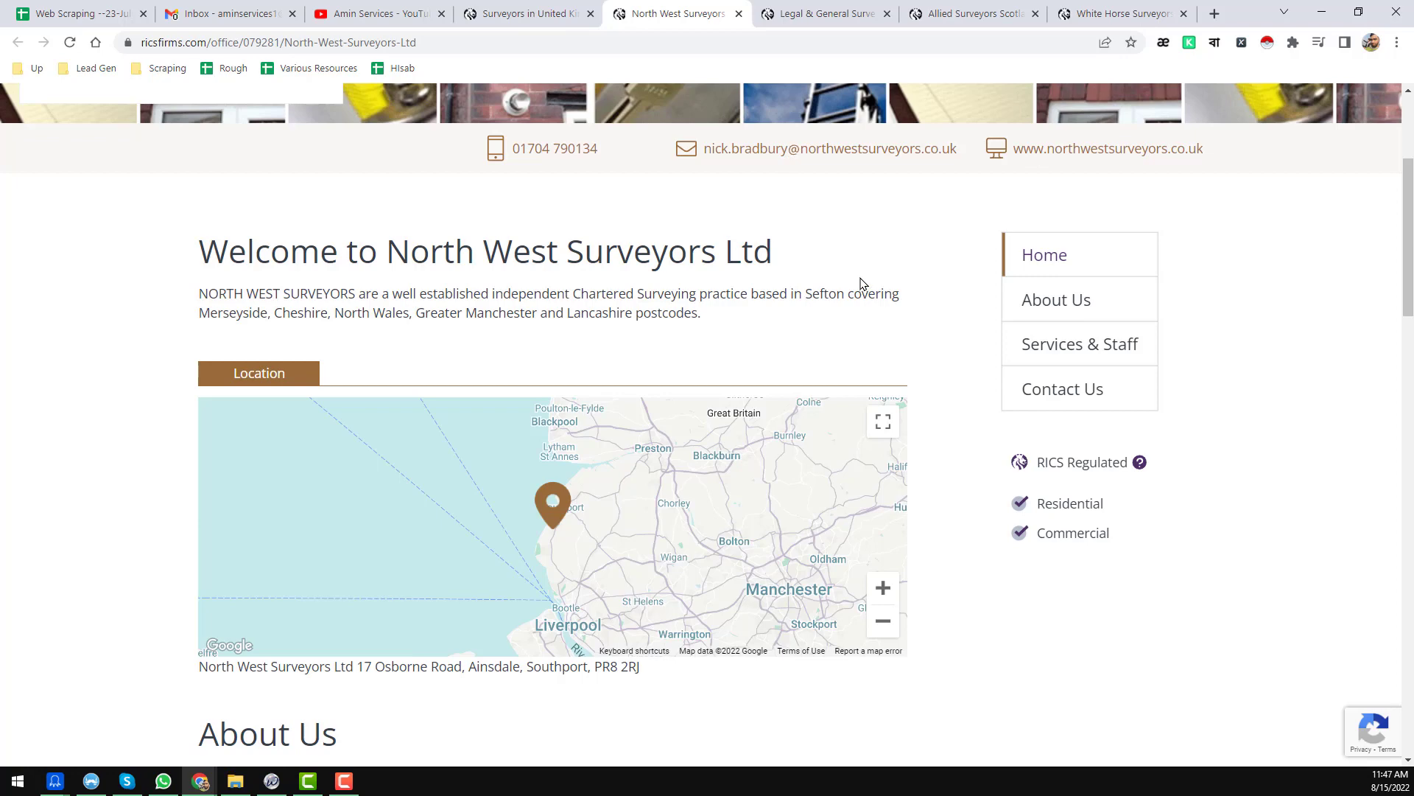
pyautogui.scroll(3, 862, 283)
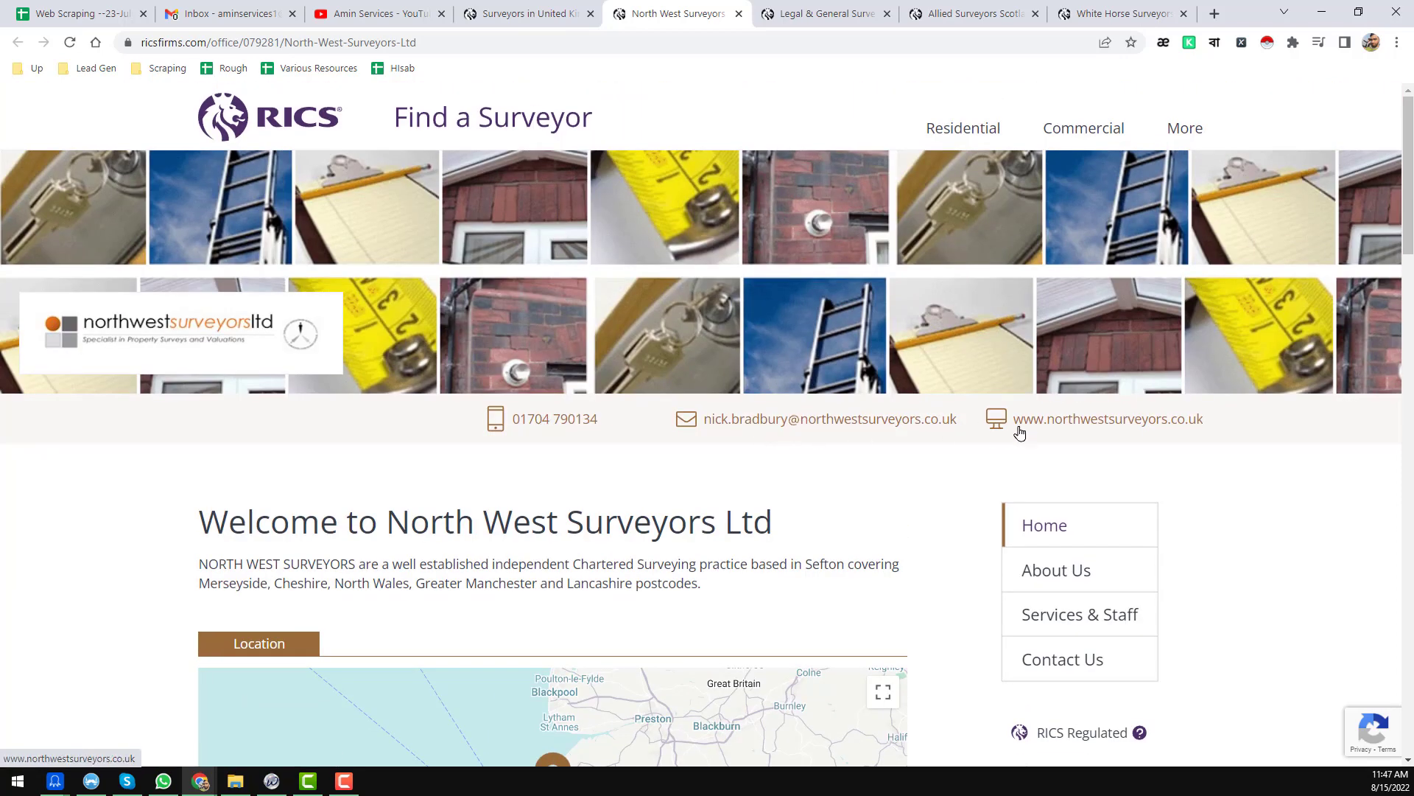